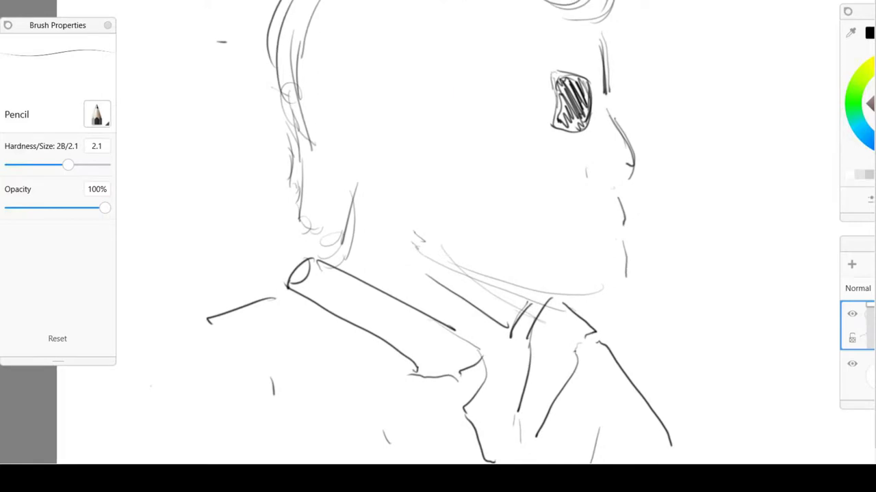
Thicken the frame outline around the near sunglasses lens and darken its shading with pencil strokes
{"action": "left_click_drag", "start_coordinate": [593, 85], "coordinate": [588, 121]}
{"action": "mouse_move", "coordinate": [598, 82]}
{"action": "left_mouse_down"}
{"action": "mouse_move", "coordinate": [581, 137]}
{"action": "mouse_move", "coordinate": [560, 128]}
{"action": "mouse_move", "coordinate": [580, 145]}
{"action": "left_mouse_up"}
{"action": "mouse_move", "coordinate": [564, 139]}
{"action": "left_mouse_down"}
{"action": "mouse_move", "coordinate": [581, 145]}
{"action": "mouse_move", "coordinate": [591, 122]}
{"action": "left_mouse_up"}
{"action": "mouse_move", "coordinate": [587, 95]}
{"action": "left_mouse_down"}
{"action": "mouse_move", "coordinate": [584, 81]}
{"action": "mouse_move", "coordinate": [565, 72]}
{"action": "mouse_move", "coordinate": [594, 78]}
{"action": "left_mouse_up"}
{"action": "left_click_drag", "start_coordinate": [593, 76], "coordinate": [557, 72]}
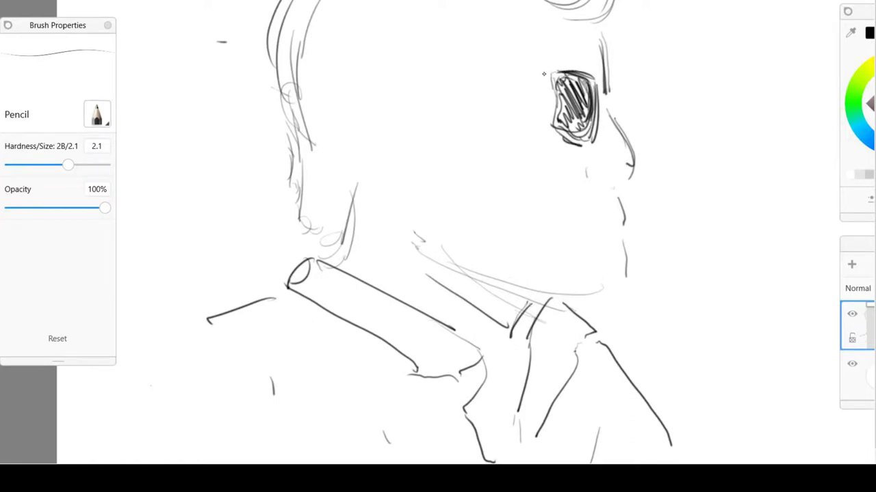
{"action": "mouse_move", "coordinate": [544, 74]}
{"action": "left_mouse_down"}
{"action": "mouse_move", "coordinate": [556, 70]}
{"action": "mouse_move", "coordinate": [549, 135]}
{"action": "mouse_move", "coordinate": [554, 127]}
{"action": "left_mouse_up"}
{"action": "left_click_drag", "start_coordinate": [564, 129], "coordinate": [587, 141]}
{"action": "mouse_move", "coordinate": [558, 144]}
{"action": "left_mouse_down"}
{"action": "mouse_move", "coordinate": [588, 146]}
{"action": "mouse_move", "coordinate": [565, 142]}
{"action": "left_mouse_up"}
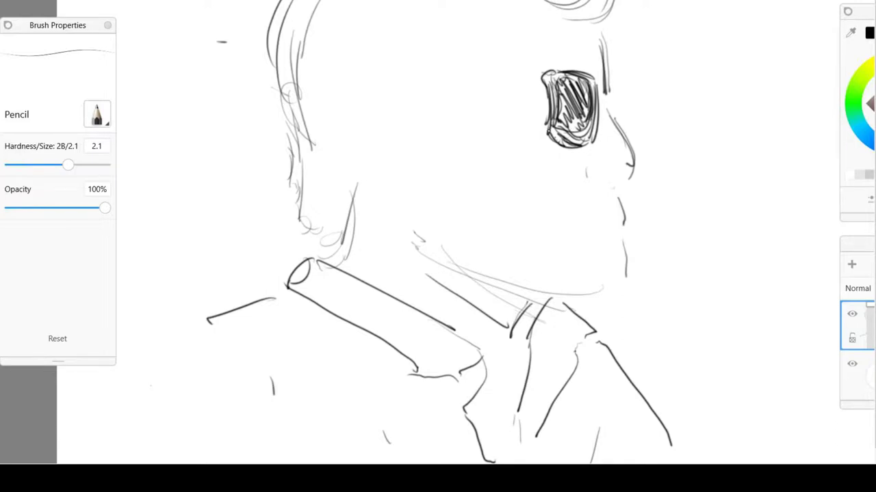
{"action": "mouse_move", "coordinate": [547, 128]}
{"action": "left_mouse_down"}
{"action": "mouse_move", "coordinate": [561, 145]}
{"action": "mouse_move", "coordinate": [584, 148]}
{"action": "mouse_move", "coordinate": [576, 155]}
{"action": "mouse_move", "coordinate": [595, 104]}
{"action": "mouse_move", "coordinate": [578, 145]}
{"action": "left_mouse_up"}
{"action": "mouse_move", "coordinate": [575, 101]}
{"action": "left_mouse_down"}
{"action": "mouse_move", "coordinate": [583, 144]}
{"action": "mouse_move", "coordinate": [572, 136]}
{"action": "left_mouse_up"}
{"action": "mouse_move", "coordinate": [572, 111]}
{"action": "left_mouse_down"}
{"action": "mouse_move", "coordinate": [560, 136]}
{"action": "mouse_move", "coordinate": [563, 106]}
{"action": "left_mouse_up"}
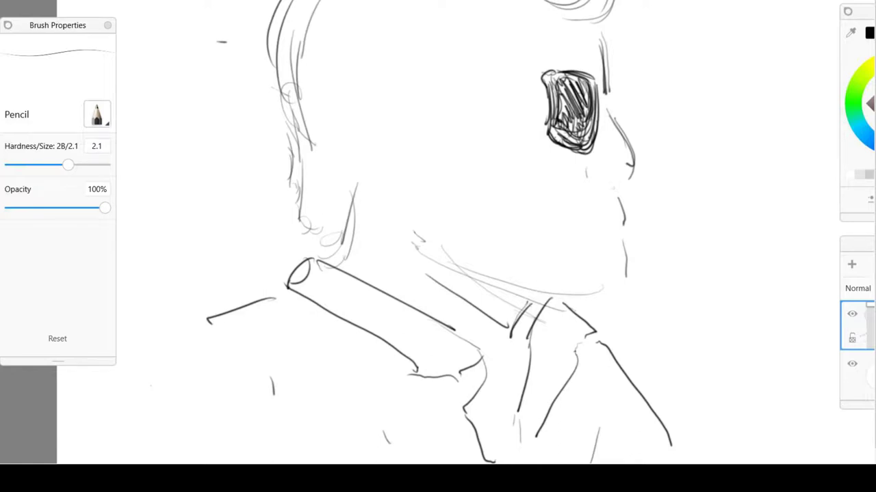
Draw and fill in the narrow far lens of the sunglasses at the bridge of the nose
{"action": "left_click_drag", "start_coordinate": [601, 81], "coordinate": [606, 117]}
{"action": "mouse_move", "coordinate": [603, 78]}
{"action": "left_mouse_down"}
{"action": "mouse_move", "coordinate": [616, 80]}
{"action": "mouse_move", "coordinate": [613, 122]}
{"action": "mouse_move", "coordinate": [610, 86]}
{"action": "mouse_move", "coordinate": [596, 119]}
{"action": "left_mouse_up"}
{"action": "mouse_move", "coordinate": [600, 79]}
{"action": "left_mouse_down"}
{"action": "mouse_move", "coordinate": [597, 114]}
{"action": "mouse_move", "coordinate": [604, 97]}
{"action": "mouse_move", "coordinate": [614, 121]}
{"action": "left_mouse_up"}
{"action": "left_click_drag", "start_coordinate": [616, 110], "coordinate": [608, 115]}
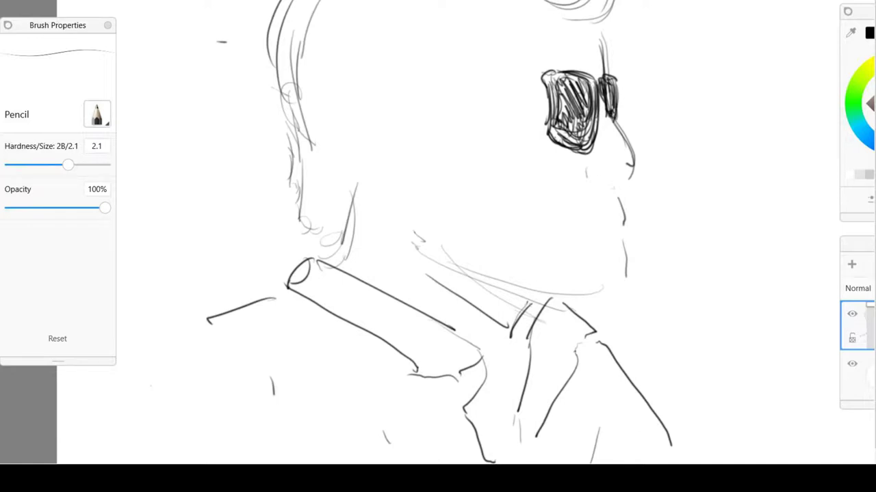
Draw the sunglasses' temple arm from the near lens back toward the ear and fill it with hatching
{"action": "mouse_move", "coordinate": [541, 79]}
{"action": "left_mouse_down"}
{"action": "mouse_move", "coordinate": [446, 65]}
{"action": "mouse_move", "coordinate": [499, 63]}
{"action": "mouse_move", "coordinate": [448, 56]}
{"action": "left_mouse_up"}
{"action": "left_click_drag", "start_coordinate": [546, 81], "coordinate": [455, 72]}
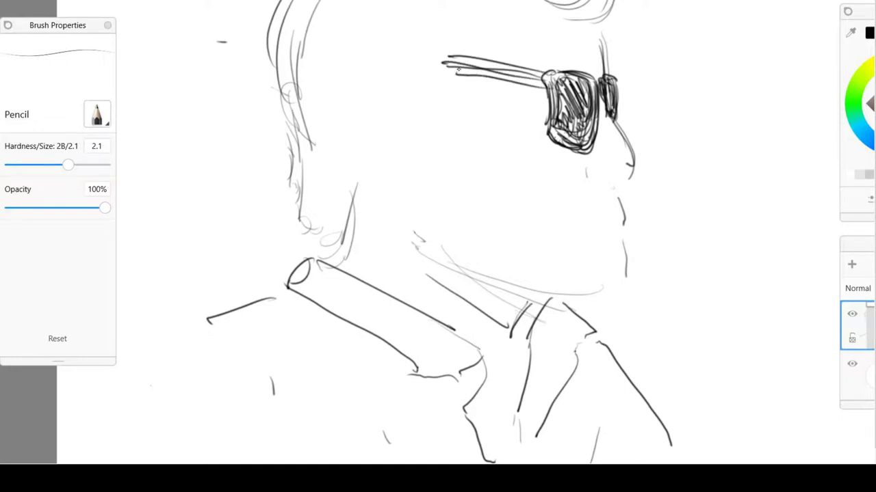
{"action": "mouse_move", "coordinate": [546, 72]}
{"action": "left_mouse_down"}
{"action": "mouse_move", "coordinate": [535, 93]}
{"action": "mouse_move", "coordinate": [510, 72]}
{"action": "mouse_move", "coordinate": [455, 68]}
{"action": "mouse_move", "coordinate": [449, 58]}
{"action": "left_mouse_up"}
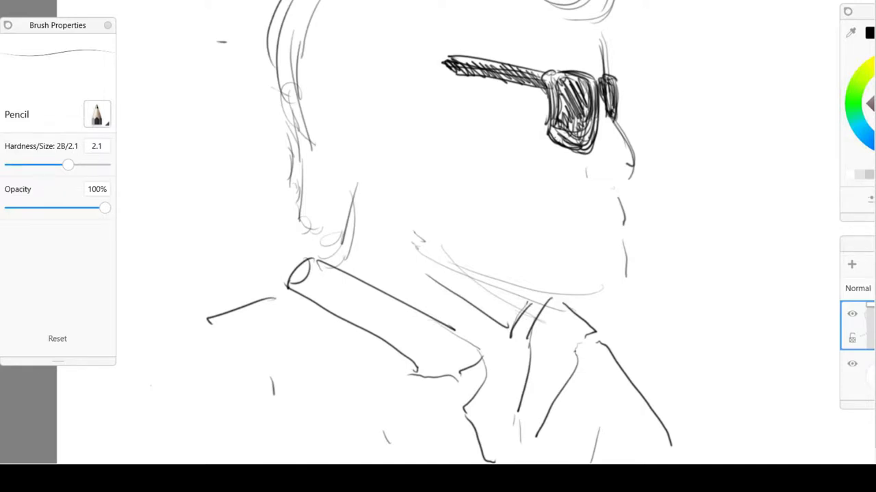
Sketch the underside of the front quiff, with small dark strokes where it meets the forehead
{"action": "left_click_drag", "start_coordinate": [437, 233], "coordinate": [429, 275]}
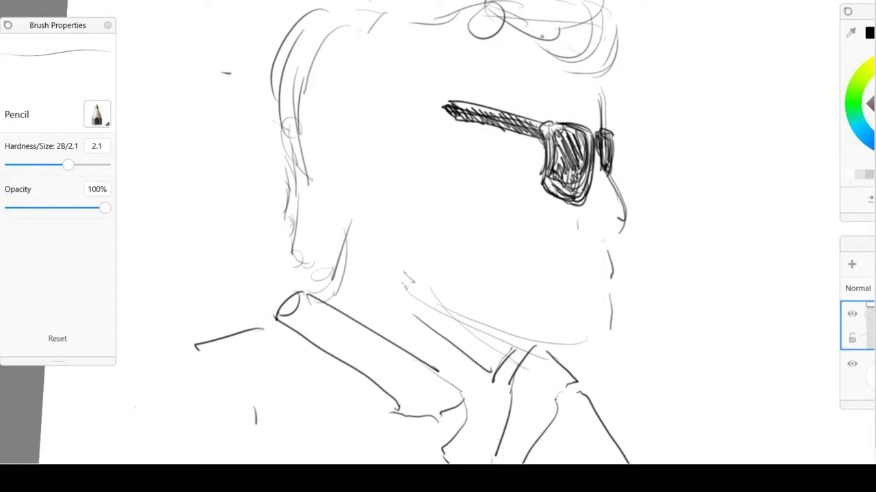
{"action": "left_click_drag", "start_coordinate": [561, 42], "coordinate": [513, 45]}
{"action": "left_click_drag", "start_coordinate": [562, 57], "coordinate": [510, 53]}
{"action": "left_click_drag", "start_coordinate": [500, 33], "coordinate": [524, 52]}
{"action": "mouse_move", "coordinate": [517, 55]}
{"action": "left_mouse_down"}
{"action": "mouse_move", "coordinate": [501, 33]}
{"action": "mouse_move", "coordinate": [508, 56]}
{"action": "left_mouse_up"}
{"action": "left_click_drag", "start_coordinate": [513, 42], "coordinate": [510, 55]}
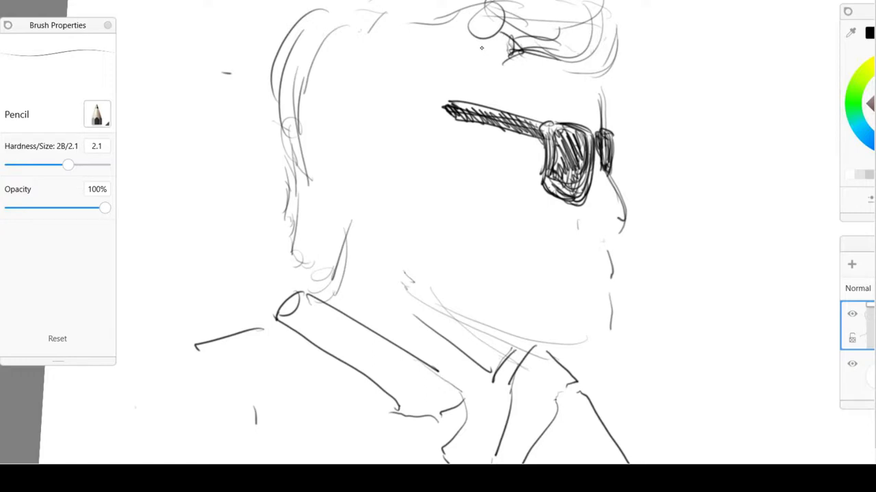
Draw the hairline from the forehead down past the temple and outline the sideburn
{"action": "mouse_move", "coordinate": [484, 50]}
{"action": "left_mouse_down"}
{"action": "mouse_move", "coordinate": [457, 44]}
{"action": "mouse_move", "coordinate": [474, 34]}
{"action": "mouse_move", "coordinate": [465, 61]}
{"action": "mouse_move", "coordinate": [451, 60]}
{"action": "mouse_move", "coordinate": [451, 92]}
{"action": "mouse_move", "coordinate": [463, 89]}
{"action": "mouse_move", "coordinate": [429, 117]}
{"action": "mouse_move", "coordinate": [411, 212]}
{"action": "left_mouse_up"}
{"action": "mouse_move", "coordinate": [425, 152]}
{"action": "left_mouse_down"}
{"action": "mouse_move", "coordinate": [409, 206]}
{"action": "mouse_move", "coordinate": [421, 170]}
{"action": "mouse_move", "coordinate": [416, 197]}
{"action": "mouse_move", "coordinate": [404, 158]}
{"action": "mouse_move", "coordinate": [388, 164]}
{"action": "mouse_move", "coordinate": [407, 181]}
{"action": "mouse_move", "coordinate": [387, 171]}
{"action": "left_mouse_up"}
{"action": "left_click_drag", "start_coordinate": [390, 172], "coordinate": [370, 157]}
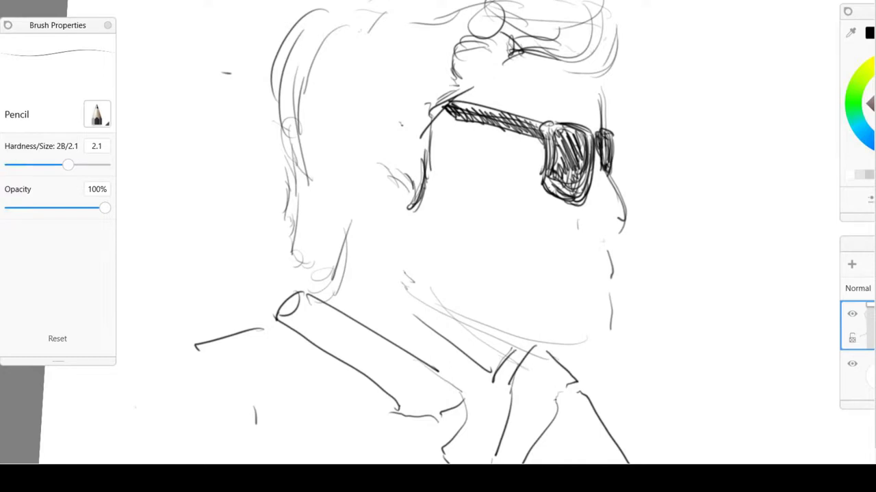
Try a size 16.0 Marker stroke on the sideburn, and erase that patch together with the sideburn lines
{"action": "key", "text": "m"}
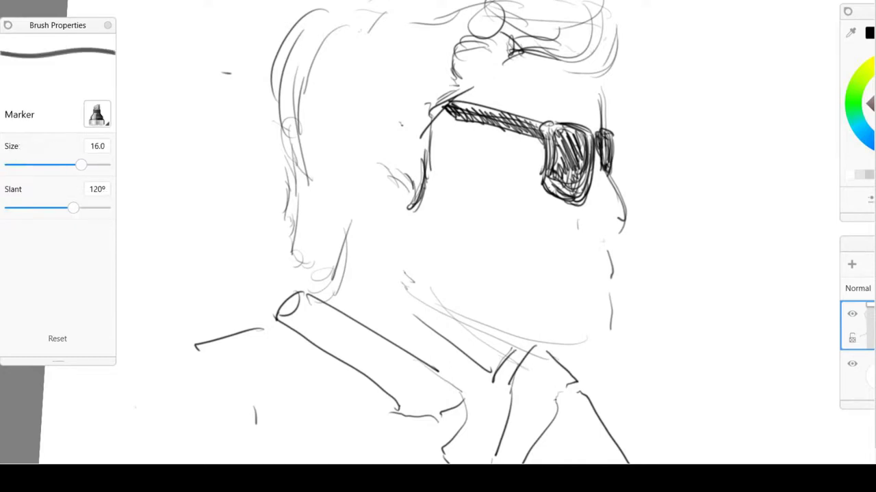
{"action": "mouse_move", "coordinate": [405, 143]}
{"action": "left_mouse_down"}
{"action": "mouse_move", "coordinate": [438, 163]}
{"action": "mouse_move", "coordinate": [425, 182]}
{"action": "left_mouse_up"}
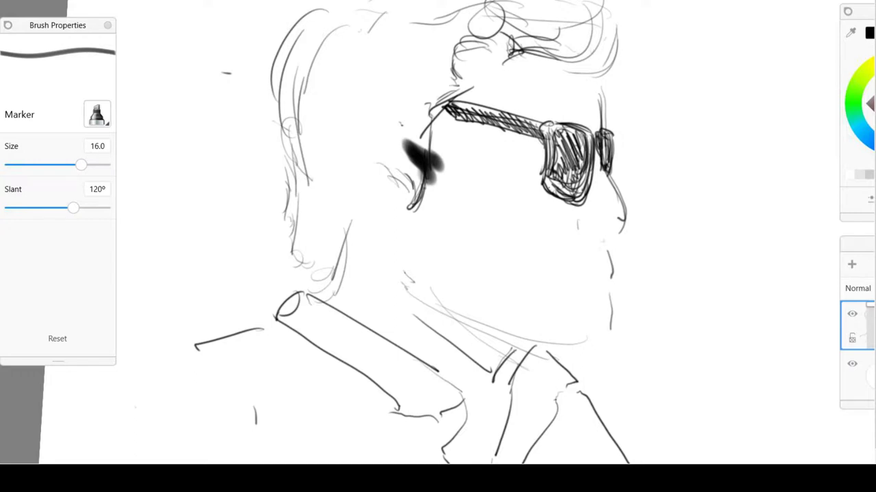
{"action": "key", "text": "e"}
{"action": "mouse_move", "coordinate": [431, 158]}
{"action": "left_mouse_down"}
{"action": "mouse_move", "coordinate": [413, 141]}
{"action": "mouse_move", "coordinate": [410, 177]}
{"action": "mouse_move", "coordinate": [383, 163]}
{"action": "mouse_move", "coordinate": [410, 206]}
{"action": "mouse_move", "coordinate": [378, 186]}
{"action": "mouse_move", "coordinate": [432, 156]}
{"action": "mouse_move", "coordinate": [409, 148]}
{"action": "mouse_move", "coordinate": [441, 163]}
{"action": "left_mouse_up"}
Add a pencil stroke at the temple arm's rear end, and erase the whole arm with the Hard Eraser at size 8.0
{"action": "key", "text": "p"}
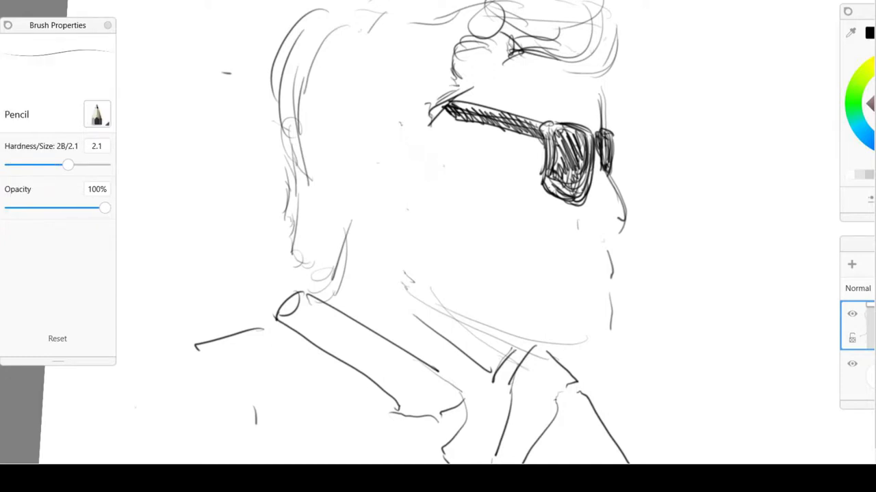
{"action": "left_click_drag", "start_coordinate": [440, 119], "coordinate": [455, 117]}
{"action": "key", "text": "e"}
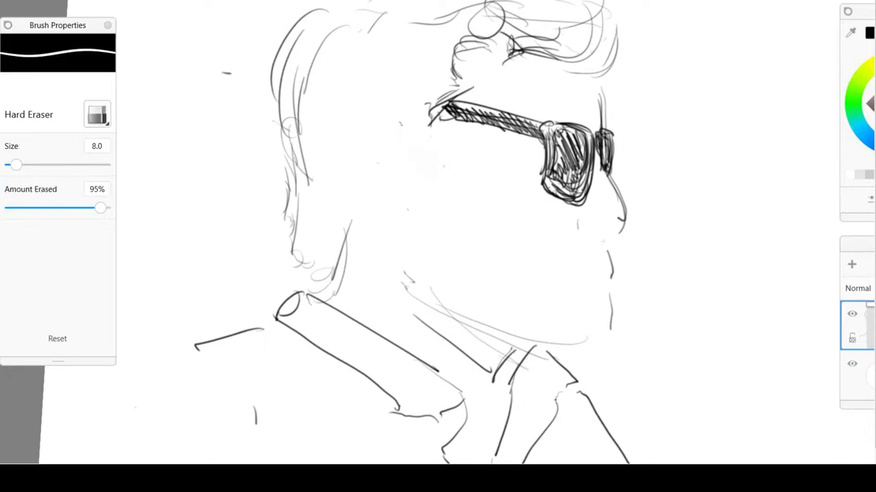
{"action": "mouse_move", "coordinate": [538, 126]}
{"action": "left_mouse_down"}
{"action": "mouse_move", "coordinate": [456, 116]}
{"action": "mouse_move", "coordinate": [460, 104]}
{"action": "mouse_move", "coordinate": [505, 118]}
{"action": "left_mouse_up"}
{"action": "left_click_drag", "start_coordinate": [451, 118], "coordinate": [438, 117]}
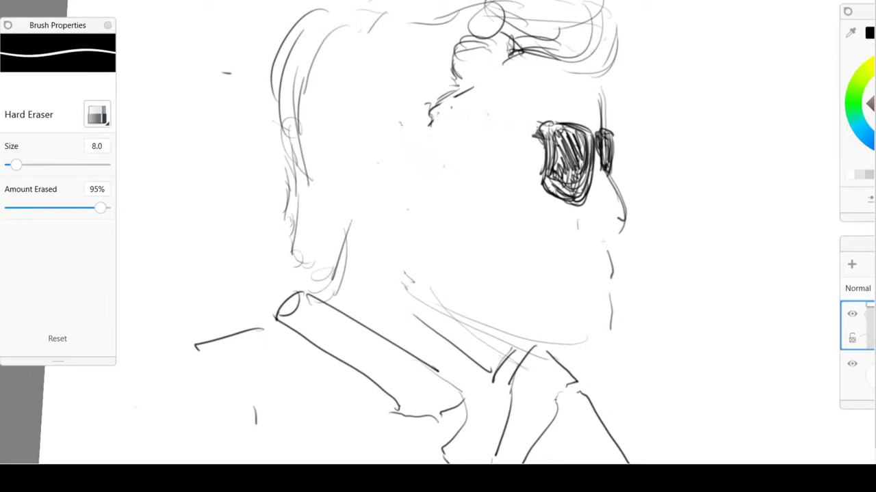
Draw the top edge of a new, straighter temple arm back from the near lens in pencil
{"action": "key", "text": "e"}
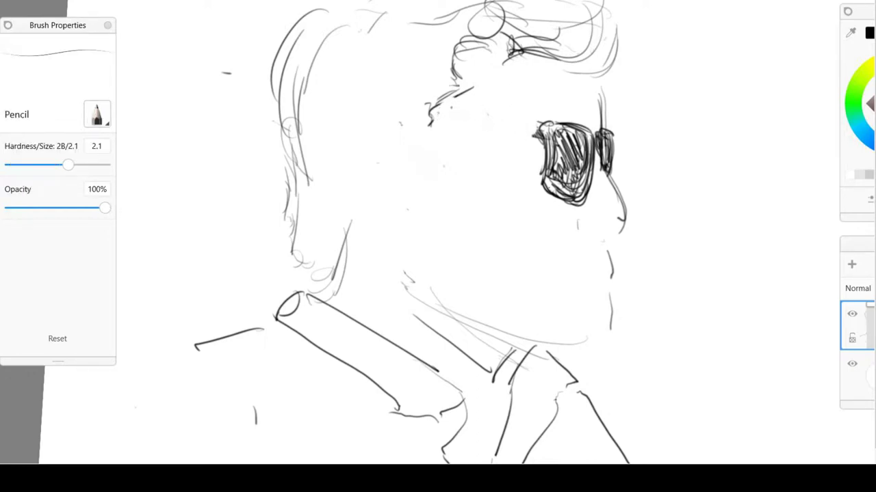
{"action": "scroll", "coordinate": [410, 274], "scroll_direction": "up", "scroll_amount": 1}
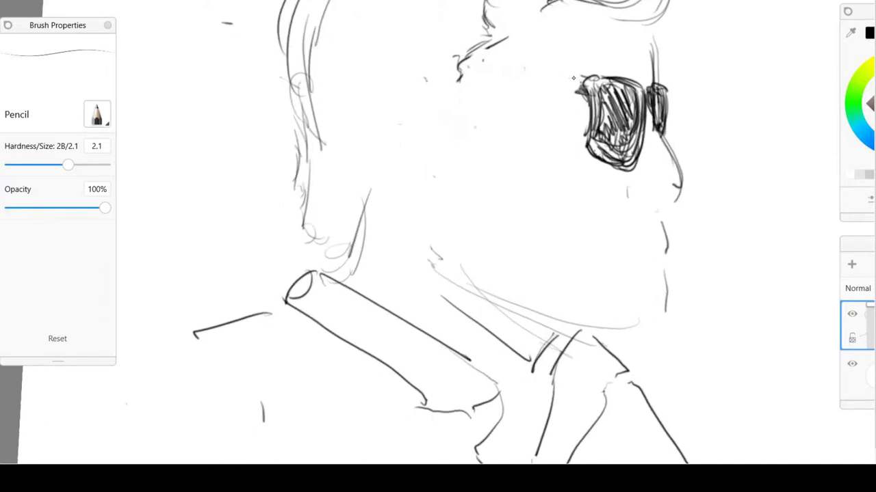
{"action": "left_click_drag", "start_coordinate": [580, 78], "coordinate": [507, 70]}
{"action": "scroll", "coordinate": [437, 246], "scroll_direction": "down", "scroll_amount": 3}
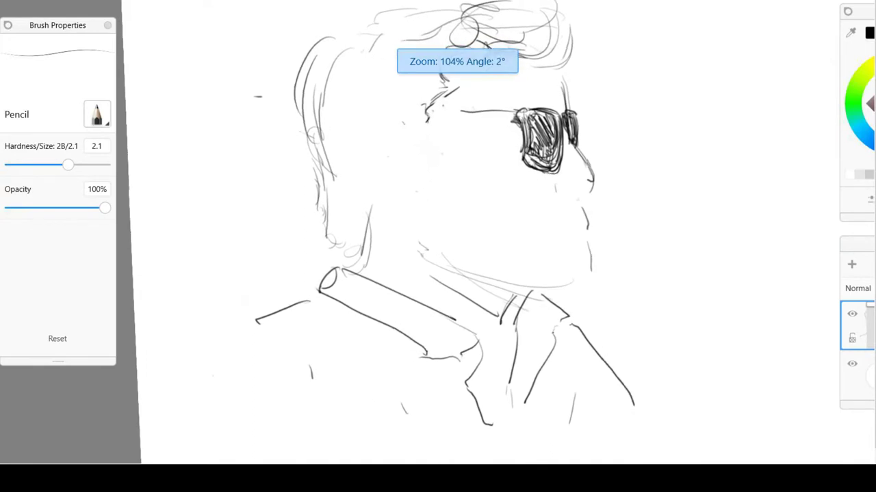
{"action": "scroll", "coordinate": [410, 260], "scroll_direction": "down", "scroll_amount": 3}
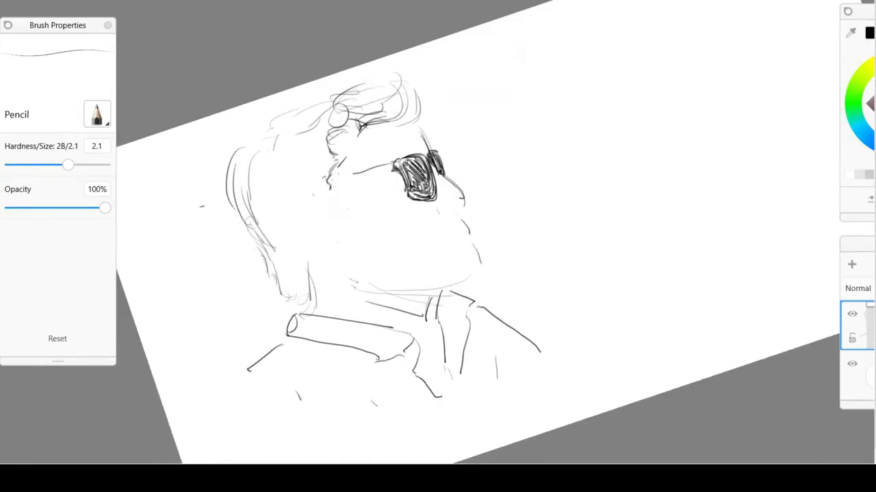
{"action": "scroll", "coordinate": [415, 308], "scroll_direction": "up", "scroll_amount": 1}
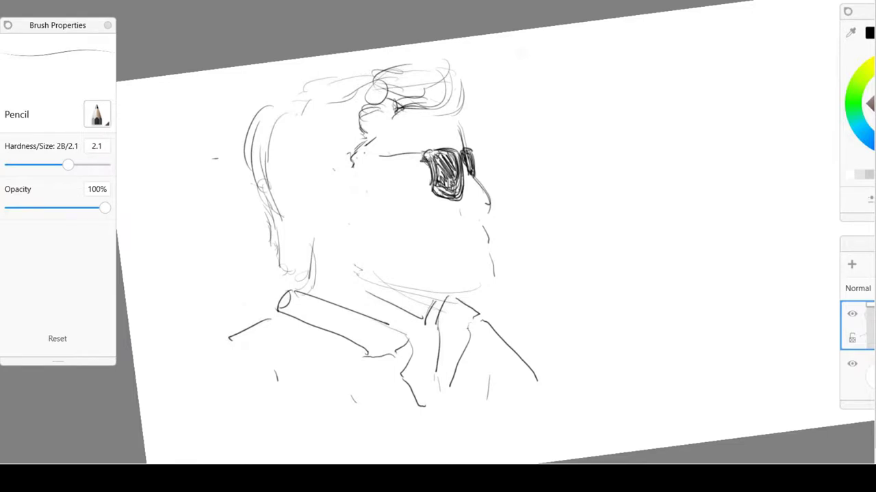
{"action": "scroll", "coordinate": [410, 260], "scroll_direction": "up", "scroll_amount": 2}
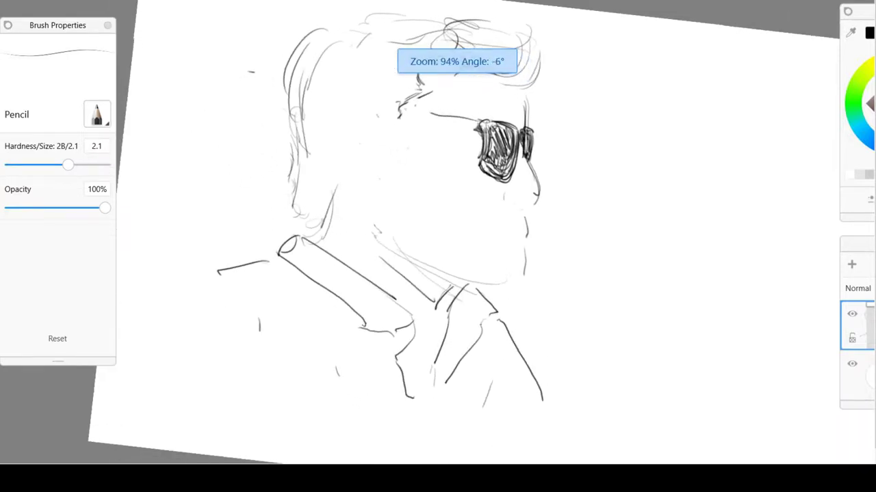
{"action": "scroll", "coordinate": [411, 328], "scroll_direction": "up", "scroll_amount": 1}
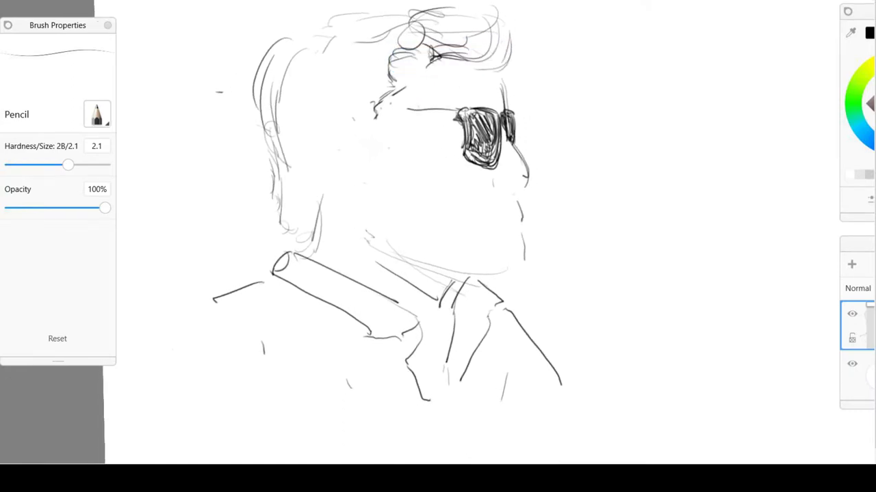
Look through the Gestures, Factory Default and About sections of the application preferences without changing anything
{"action": "left_click", "coordinate": [14, 1]}
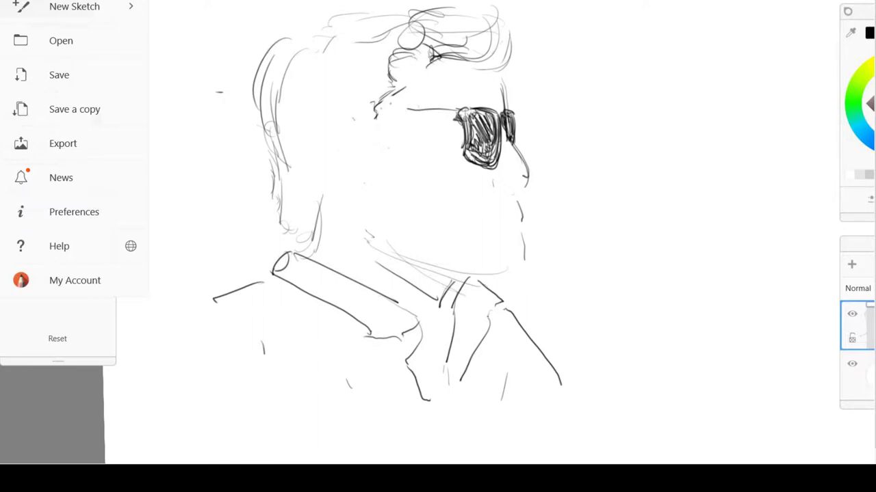
{"action": "left_click", "coordinate": [74, 212]}
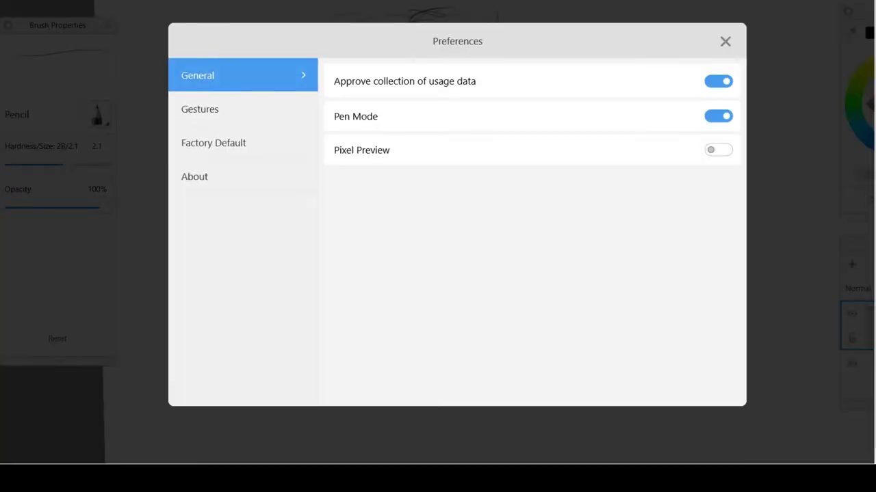
{"action": "left_click", "coordinate": [200, 109]}
{"action": "left_click", "coordinate": [200, 142]}
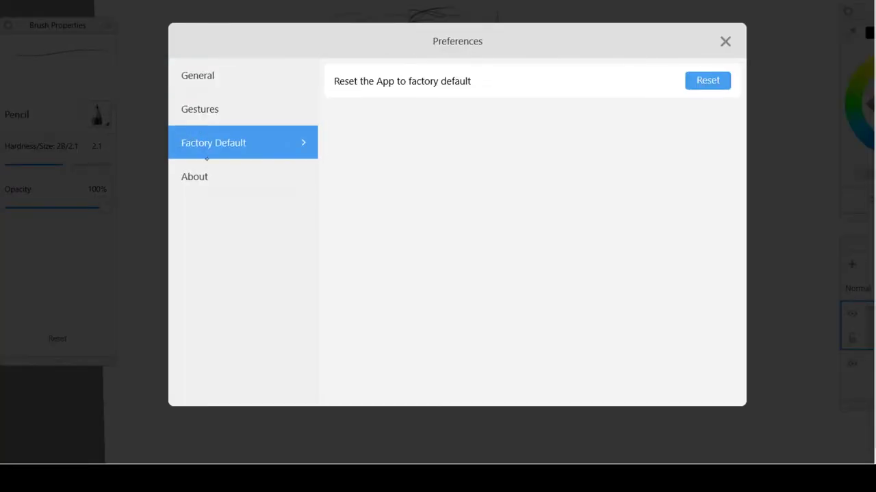
{"action": "left_click", "coordinate": [204, 175]}
{"action": "left_click", "coordinate": [724, 41]}
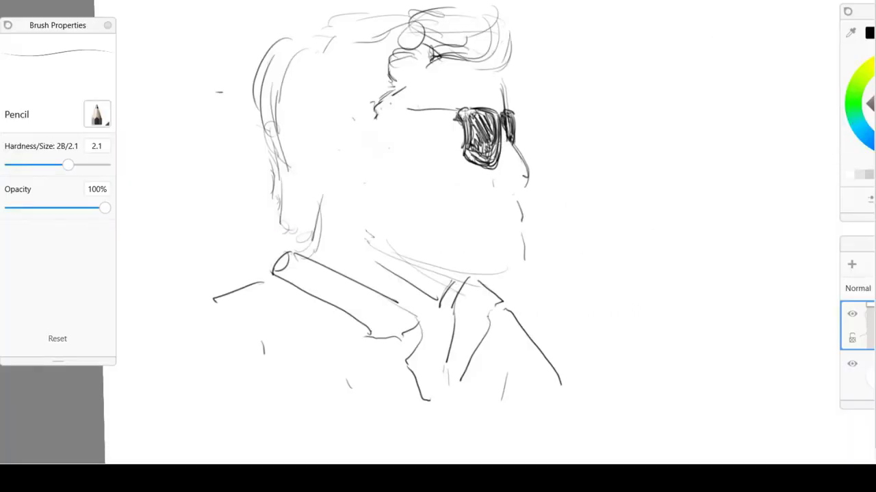
{"action": "left_click", "coordinate": [14, 1]}
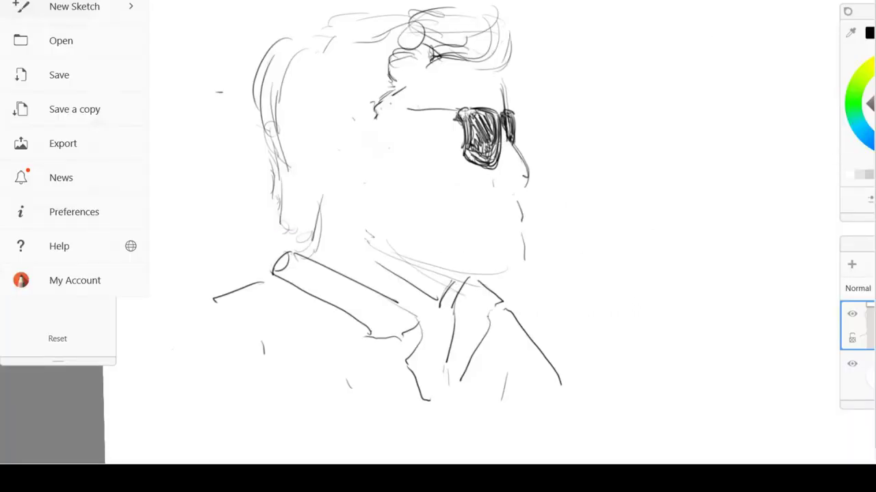
{"action": "key", "text": "Escape"}
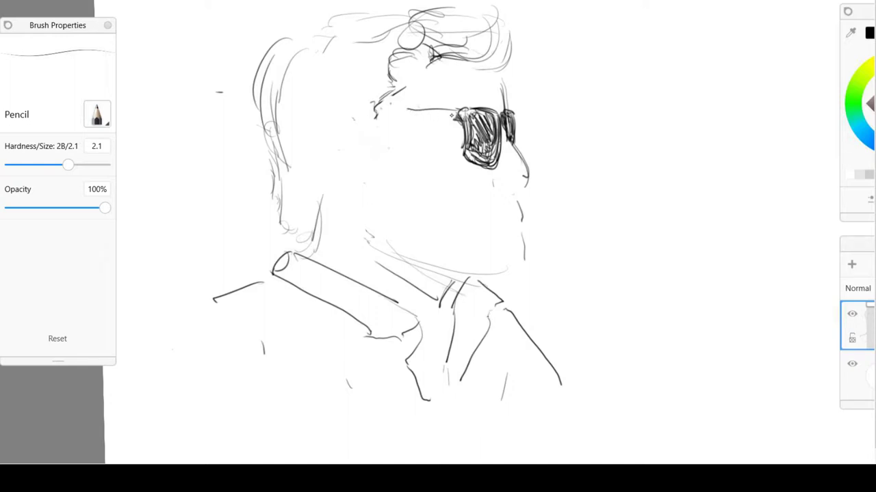
Complete the lower edge of the temple arm, hatch it in, and extend it back to the ear
{"action": "mouse_move", "coordinate": [459, 109]}
{"action": "left_mouse_down"}
{"action": "mouse_move", "coordinate": [396, 107]}
{"action": "mouse_move", "coordinate": [453, 122]}
{"action": "mouse_move", "coordinate": [401, 116]}
{"action": "left_mouse_up"}
{"action": "mouse_move", "coordinate": [458, 114]}
{"action": "left_mouse_down"}
{"action": "mouse_move", "coordinate": [395, 111]}
{"action": "mouse_move", "coordinate": [457, 122]}
{"action": "left_mouse_up"}
{"action": "mouse_move", "coordinate": [403, 116]}
{"action": "left_mouse_down"}
{"action": "mouse_move", "coordinate": [381, 108]}
{"action": "mouse_move", "coordinate": [384, 126]}
{"action": "left_mouse_up"}
{"action": "left_click_drag", "start_coordinate": [384, 113], "coordinate": [405, 119]}
{"action": "left_click_drag", "start_coordinate": [374, 110], "coordinate": [400, 111]}
Draw the front edge and the rounded outline of the ear at the end of the temple arm
{"action": "mouse_move", "coordinate": [377, 109]}
{"action": "left_mouse_down"}
{"action": "mouse_move", "coordinate": [402, 116]}
{"action": "mouse_move", "coordinate": [383, 124]}
{"action": "left_mouse_up"}
{"action": "left_click_drag", "start_coordinate": [386, 112], "coordinate": [390, 160]}
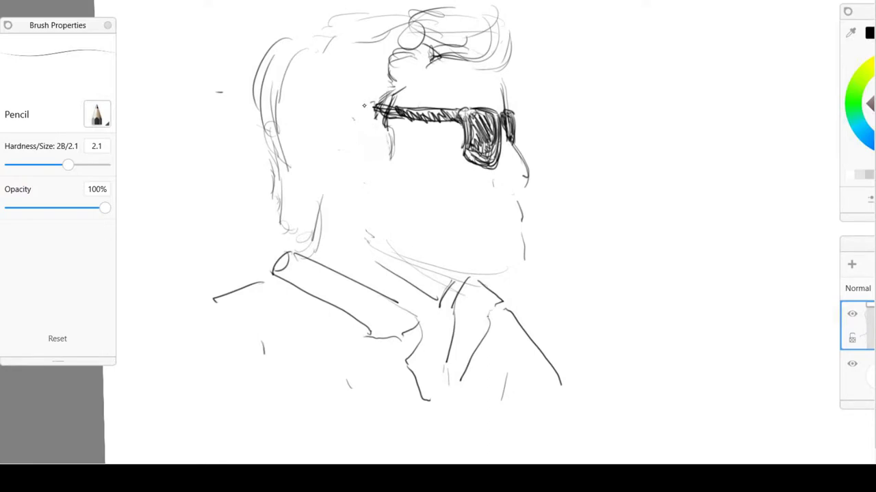
{"action": "mouse_move", "coordinate": [368, 111]}
{"action": "left_mouse_down"}
{"action": "mouse_move", "coordinate": [340, 109]}
{"action": "mouse_move", "coordinate": [335, 143]}
{"action": "mouse_move", "coordinate": [376, 188]}
{"action": "left_mouse_up"}
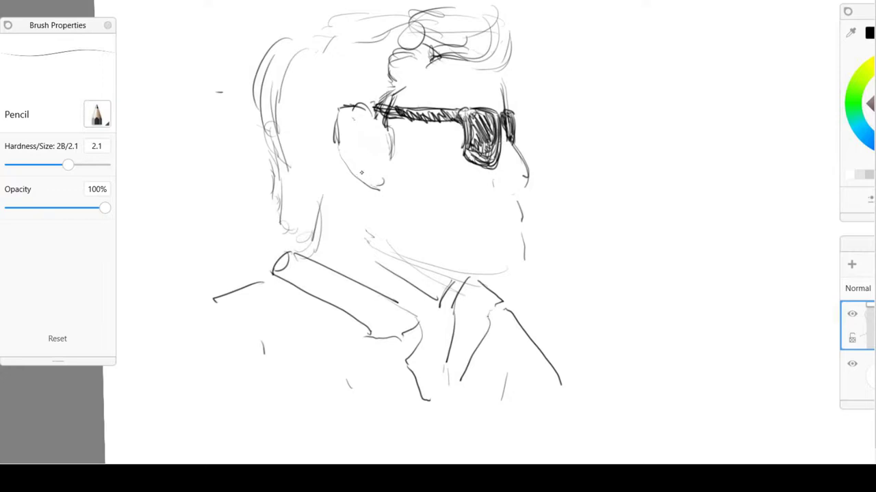
Reinforce the chin and jawline with long curved pencil strokes above the collar
{"action": "left_click_drag", "start_coordinate": [516, 271], "coordinate": [467, 276]}
{"action": "mouse_move", "coordinate": [381, 226]}
{"action": "left_mouse_down"}
{"action": "mouse_move", "coordinate": [428, 262]}
{"action": "mouse_move", "coordinate": [494, 282]}
{"action": "left_mouse_up"}
{"action": "left_click_drag", "start_coordinate": [428, 246], "coordinate": [476, 276]}
Fill in the hair from the nape and behind the ear up to the quiff with curls and dense strokes
{"action": "left_click_drag", "start_coordinate": [343, 186], "coordinate": [322, 203]}
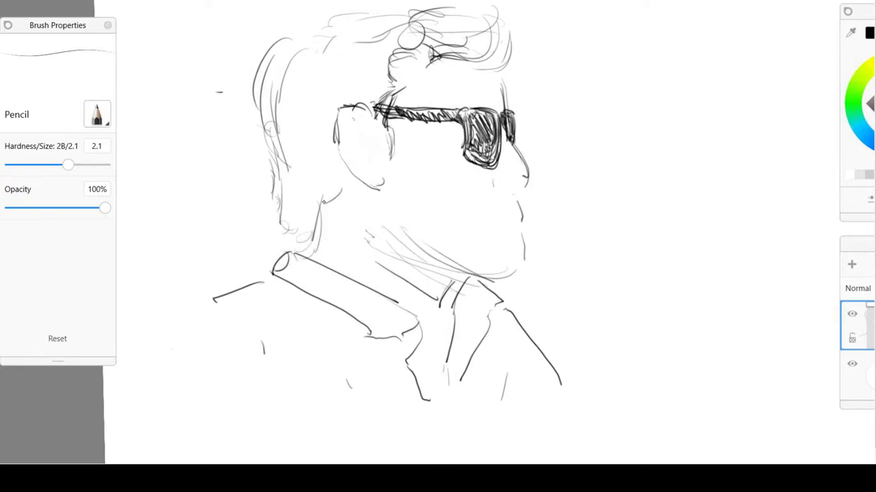
{"action": "mouse_move", "coordinate": [331, 163]}
{"action": "left_mouse_down"}
{"action": "mouse_move", "coordinate": [325, 169]}
{"action": "mouse_move", "coordinate": [335, 188]}
{"action": "mouse_move", "coordinate": [320, 212]}
{"action": "mouse_move", "coordinate": [320, 142]}
{"action": "mouse_move", "coordinate": [321, 199]}
{"action": "mouse_move", "coordinate": [309, 185]}
{"action": "mouse_move", "coordinate": [301, 219]}
{"action": "mouse_move", "coordinate": [287, 200]}
{"action": "mouse_move", "coordinate": [298, 170]}
{"action": "mouse_move", "coordinate": [280, 135]}
{"action": "mouse_move", "coordinate": [313, 67]}
{"action": "mouse_move", "coordinate": [353, 56]}
{"action": "mouse_move", "coordinate": [400, 85]}
{"action": "mouse_move", "coordinate": [376, 36]}
{"action": "mouse_move", "coordinate": [418, 20]}
{"action": "mouse_move", "coordinate": [353, 7]}
{"action": "left_mouse_up"}
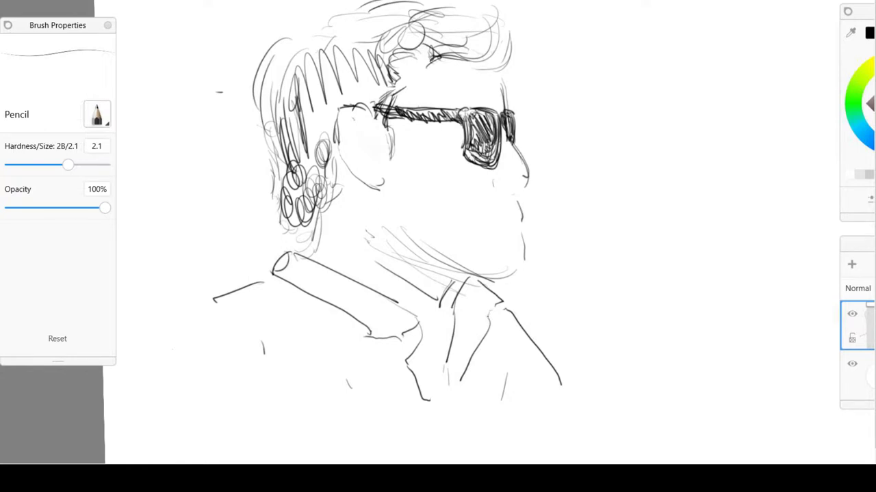
{"action": "mouse_move", "coordinate": [515, 11]}
{"action": "left_mouse_down"}
{"action": "mouse_move", "coordinate": [488, 55]}
{"action": "mouse_move", "coordinate": [466, 20]}
{"action": "mouse_move", "coordinate": [433, 15]}
{"action": "mouse_move", "coordinate": [478, 8]}
{"action": "mouse_move", "coordinate": [499, 55]}
{"action": "mouse_move", "coordinate": [424, 14]}
{"action": "mouse_move", "coordinate": [355, 10]}
{"action": "mouse_move", "coordinate": [349, 41]}
{"action": "mouse_move", "coordinate": [291, 13]}
{"action": "mouse_move", "coordinate": [274, 55]}
{"action": "mouse_move", "coordinate": [301, 77]}
{"action": "left_mouse_up"}
{"action": "left_click_drag", "start_coordinate": [348, 61], "coordinate": [281, 117]}
{"action": "mouse_move", "coordinate": [335, 87]}
{"action": "left_mouse_down"}
{"action": "mouse_move", "coordinate": [323, 118]}
{"action": "mouse_move", "coordinate": [359, 116]}
{"action": "mouse_move", "coordinate": [373, 102]}
{"action": "mouse_move", "coordinate": [358, 102]}
{"action": "mouse_move", "coordinate": [346, 69]}
{"action": "mouse_move", "coordinate": [358, 52]}
{"action": "mouse_move", "coordinate": [363, 116]}
{"action": "mouse_move", "coordinate": [342, 104]}
{"action": "mouse_move", "coordinate": [347, 71]}
{"action": "mouse_move", "coordinate": [306, 97]}
{"action": "mouse_move", "coordinate": [281, 87]}
{"action": "mouse_move", "coordinate": [281, 118]}
{"action": "left_mouse_up"}
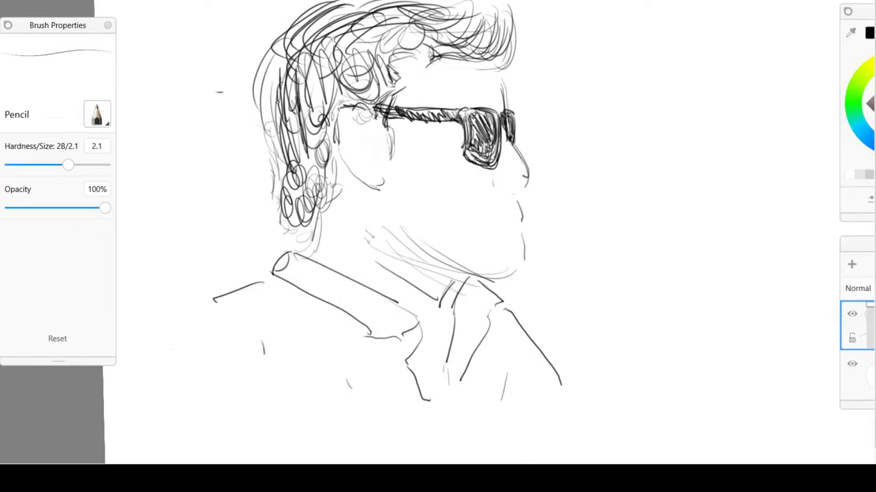
{"action": "mouse_move", "coordinate": [277, 65]}
{"action": "left_mouse_down"}
{"action": "mouse_move", "coordinate": [280, 113]}
{"action": "mouse_move", "coordinate": [291, 109]}
{"action": "mouse_move", "coordinate": [272, 121]}
{"action": "left_mouse_up"}
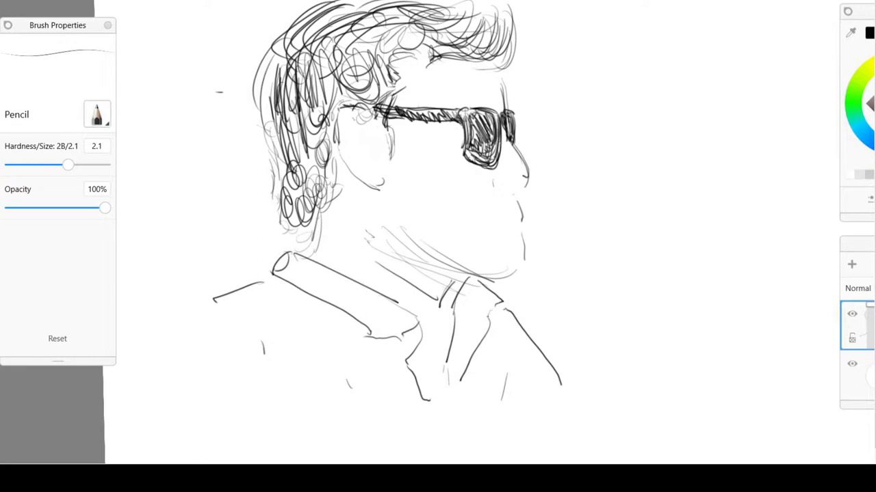
{"action": "mouse_move", "coordinate": [339, 62]}
{"action": "left_mouse_down"}
{"action": "mouse_move", "coordinate": [361, 39]}
{"action": "mouse_move", "coordinate": [419, 34]}
{"action": "mouse_move", "coordinate": [263, 103]}
{"action": "mouse_move", "coordinate": [268, 134]}
{"action": "mouse_move", "coordinate": [316, 205]}
{"action": "mouse_move", "coordinate": [281, 82]}
{"action": "mouse_move", "coordinate": [274, 111]}
{"action": "left_mouse_up"}
{"action": "mouse_move", "coordinate": [336, 35]}
{"action": "left_mouse_down"}
{"action": "mouse_move", "coordinate": [452, 27]}
{"action": "mouse_move", "coordinate": [479, 47]}
{"action": "left_mouse_up"}
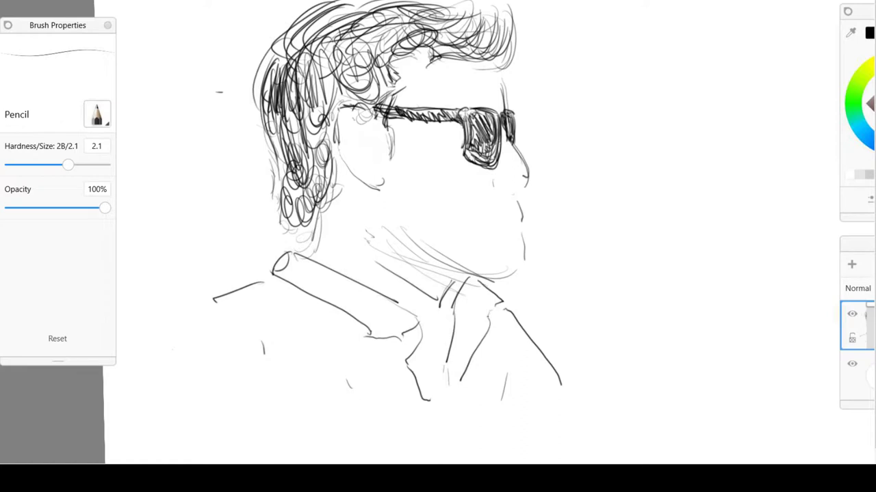
Erase the rear edge of the near sunglasses lens with the Hard Eraser to make the lens narrower
{"action": "key", "text": "e"}
{"action": "left_click_drag", "start_coordinate": [464, 130], "coordinate": [472, 165]}
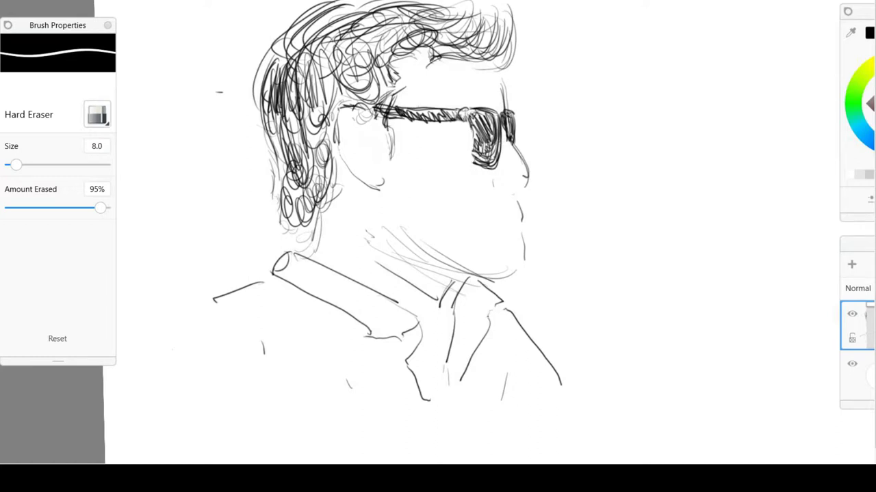
Darken the near sunglasses lens with dense pencil strokes and trim its rear edge with the Hard Eraser
{"action": "mouse_move", "coordinate": [471, 132]}
{"action": "left_mouse_down"}
{"action": "mouse_move", "coordinate": [471, 151]}
{"action": "mouse_move", "coordinate": [469, 123]}
{"action": "mouse_move", "coordinate": [470, 143]}
{"action": "mouse_move", "coordinate": [487, 164]}
{"action": "mouse_move", "coordinate": [493, 141]}
{"action": "left_mouse_up"}
{"action": "key", "text": "s"}
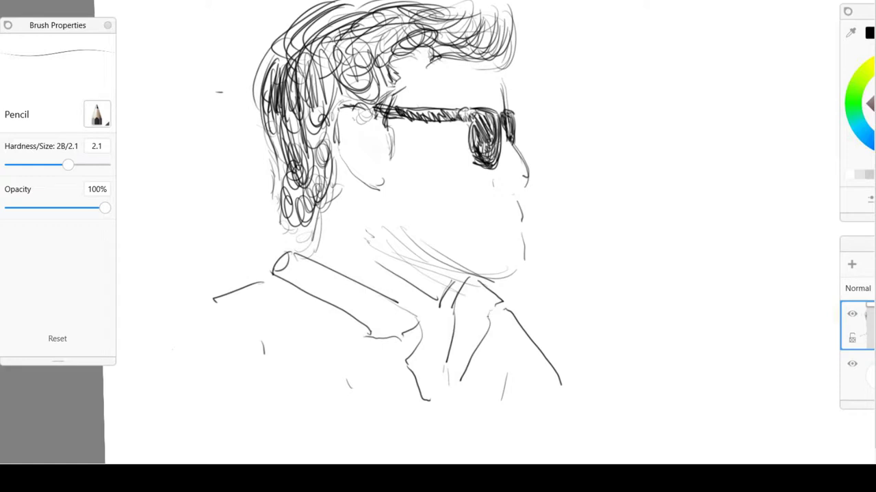
{"action": "key", "text": "e"}
{"action": "mouse_move", "coordinate": [470, 145]}
{"action": "left_mouse_down"}
{"action": "mouse_move", "coordinate": [462, 132]}
{"action": "mouse_move", "coordinate": [469, 124]}
{"action": "mouse_move", "coordinate": [473, 154]}
{"action": "left_mouse_up"}
{"action": "key", "text": "e"}
{"action": "mouse_move", "coordinate": [475, 119]}
{"action": "left_mouse_down"}
{"action": "mouse_move", "coordinate": [475, 158]}
{"action": "mouse_move", "coordinate": [488, 158]}
{"action": "mouse_move", "coordinate": [487, 145]}
{"action": "mouse_move", "coordinate": [489, 157]}
{"action": "mouse_move", "coordinate": [489, 123]}
{"action": "mouse_move", "coordinate": [470, 112]}
{"action": "mouse_move", "coordinate": [501, 115]}
{"action": "mouse_move", "coordinate": [494, 122]}
{"action": "left_mouse_up"}
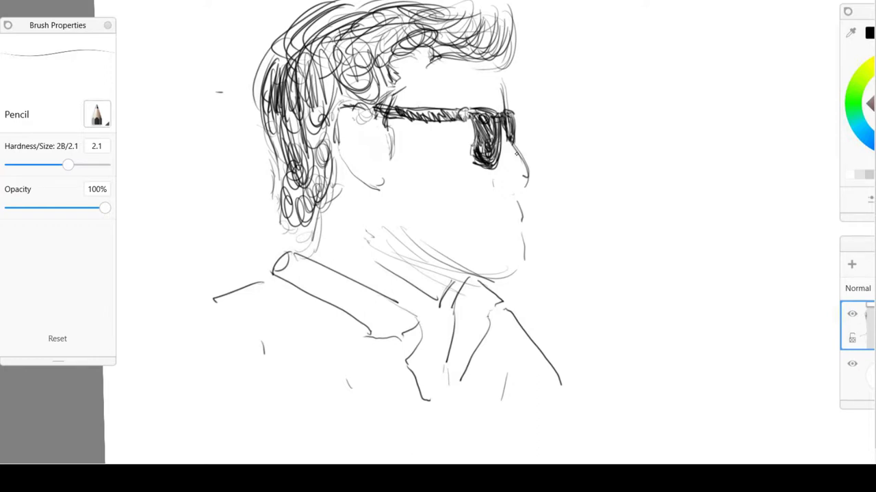
Draw the nose underside, cheek crease, mouth line and chin front, and connect the forehead to the hairline
{"action": "mouse_move", "coordinate": [512, 141]}
{"action": "left_mouse_down"}
{"action": "mouse_move", "coordinate": [528, 184]}
{"action": "mouse_move", "coordinate": [509, 145]}
{"action": "mouse_move", "coordinate": [516, 155]}
{"action": "left_mouse_up"}
{"action": "mouse_move", "coordinate": [493, 208]}
{"action": "left_mouse_down"}
{"action": "mouse_move", "coordinate": [486, 226]}
{"action": "mouse_move", "coordinate": [521, 260]}
{"action": "mouse_move", "coordinate": [509, 273]}
{"action": "left_mouse_up"}
{"action": "left_click_drag", "start_coordinate": [521, 231], "coordinate": [517, 270]}
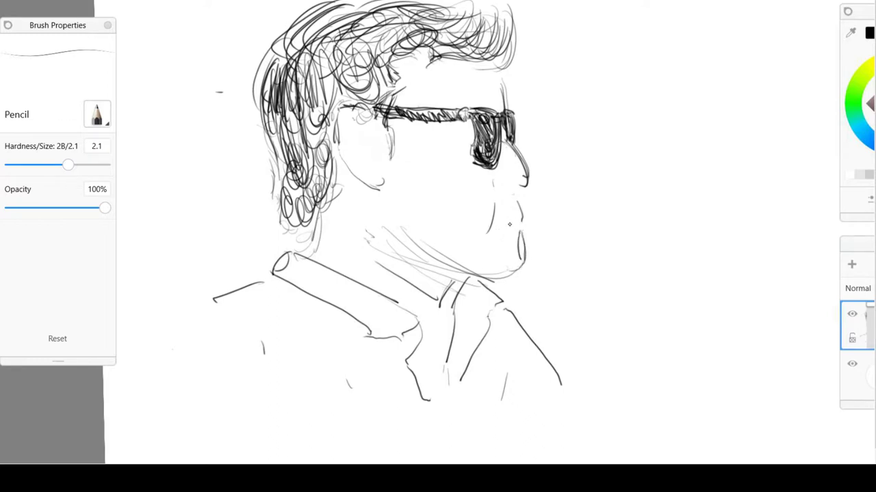
{"action": "left_click_drag", "start_coordinate": [515, 224], "coordinate": [493, 229]}
{"action": "mouse_move", "coordinate": [495, 171]}
{"action": "left_mouse_down"}
{"action": "mouse_move", "coordinate": [500, 187]}
{"action": "mouse_move", "coordinate": [527, 184]}
{"action": "left_mouse_up"}
{"action": "mouse_move", "coordinate": [499, 66]}
{"action": "left_mouse_down"}
{"action": "mouse_move", "coordinate": [506, 100]}
{"action": "mouse_move", "coordinate": [471, 57]}
{"action": "left_mouse_up"}
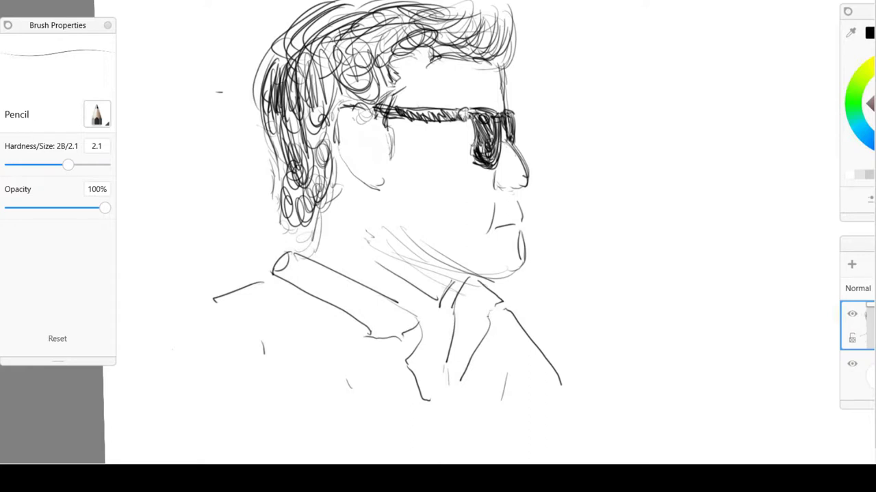
Erase the outline of the nose and redraw it with a straighter, sharper bridge and tip in pencil
{"action": "key", "text": "e"}
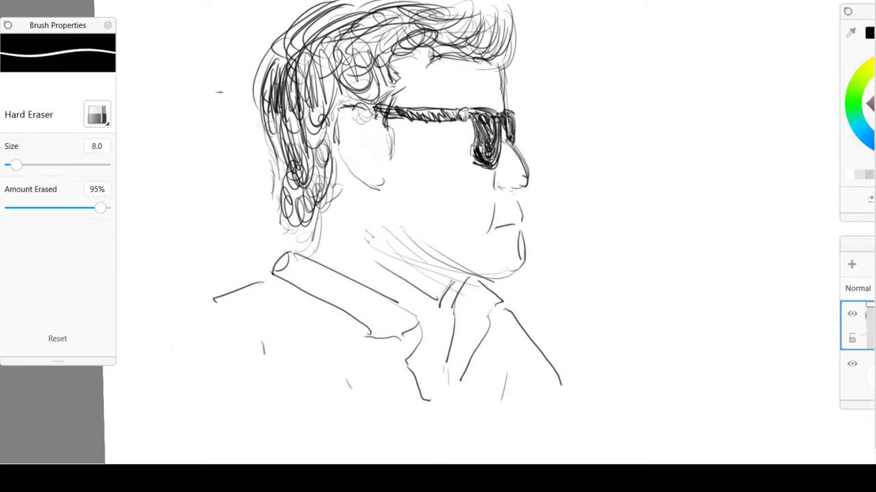
{"action": "mouse_move", "coordinate": [514, 150]}
{"action": "left_mouse_down"}
{"action": "mouse_move", "coordinate": [525, 184]}
{"action": "mouse_move", "coordinate": [513, 186]}
{"action": "mouse_move", "coordinate": [513, 146]}
{"action": "mouse_move", "coordinate": [505, 181]}
{"action": "left_mouse_up"}
{"action": "key", "text": "p"}
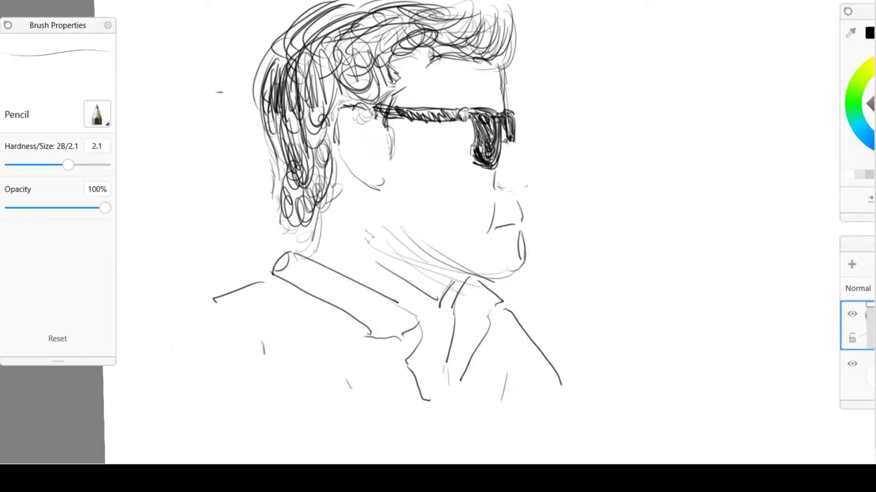
{"action": "mouse_move", "coordinate": [504, 144]}
{"action": "left_mouse_down"}
{"action": "mouse_move", "coordinate": [526, 188]}
{"action": "mouse_move", "coordinate": [517, 191]}
{"action": "left_mouse_up"}
{"action": "left_click_drag", "start_coordinate": [512, 155], "coordinate": [522, 216]}
Extend the far sunglasses lens downward over the nose bridge with dark pencil strokes
{"action": "left_click_drag", "start_coordinate": [511, 133], "coordinate": [515, 150]}
{"action": "left_click_drag", "start_coordinate": [516, 118], "coordinate": [512, 157]}
{"action": "left_click_drag", "start_coordinate": [513, 144], "coordinate": [510, 156]}
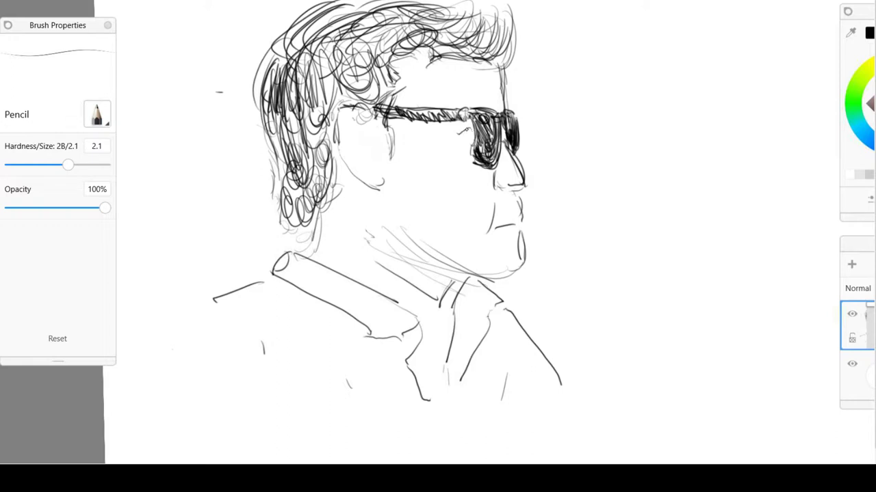
Draw and fill a small dark wedge behind the near lens, below the temple arm
{"action": "left_click_drag", "start_coordinate": [468, 129], "coordinate": [446, 134]}
{"action": "left_click_drag", "start_coordinate": [470, 126], "coordinate": [445, 134]}
{"action": "mouse_move", "coordinate": [449, 134]}
{"action": "left_mouse_down"}
{"action": "mouse_move", "coordinate": [470, 143]}
{"action": "mouse_move", "coordinate": [449, 134]}
{"action": "mouse_move", "coordinate": [464, 130]}
{"action": "mouse_move", "coordinate": [448, 137]}
{"action": "mouse_move", "coordinate": [455, 141]}
{"action": "left_mouse_up"}
{"action": "left_click_drag", "start_coordinate": [115, 206], "coordinate": [121, 205]}
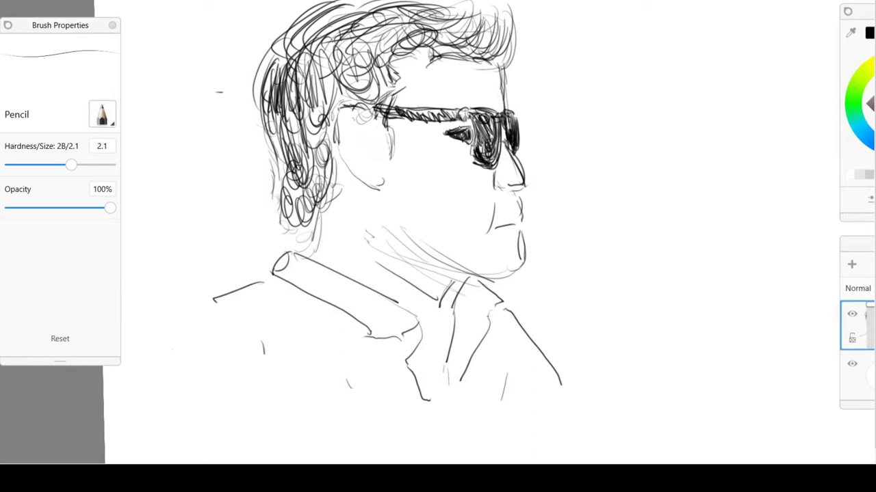
{"action": "left_click_drag", "start_coordinate": [462, 127], "coordinate": [441, 132]}
Add the inner ear fold and hatch shadows on the neck under the jaw and inside the collar opening
{"action": "mouse_move", "coordinate": [362, 133]}
{"action": "left_mouse_down"}
{"action": "mouse_move", "coordinate": [368, 160]}
{"action": "mouse_move", "coordinate": [365, 142]}
{"action": "left_mouse_up"}
{"action": "mouse_move", "coordinate": [392, 218]}
{"action": "left_mouse_down"}
{"action": "mouse_move", "coordinate": [416, 246]}
{"action": "mouse_move", "coordinate": [478, 273]}
{"action": "mouse_move", "coordinate": [387, 222]}
{"action": "mouse_move", "coordinate": [424, 259]}
{"action": "mouse_move", "coordinate": [403, 246]}
{"action": "mouse_move", "coordinate": [393, 270]}
{"action": "mouse_move", "coordinate": [345, 218]}
{"action": "mouse_move", "coordinate": [376, 211]}
{"action": "mouse_move", "coordinate": [389, 249]}
{"action": "left_mouse_up"}
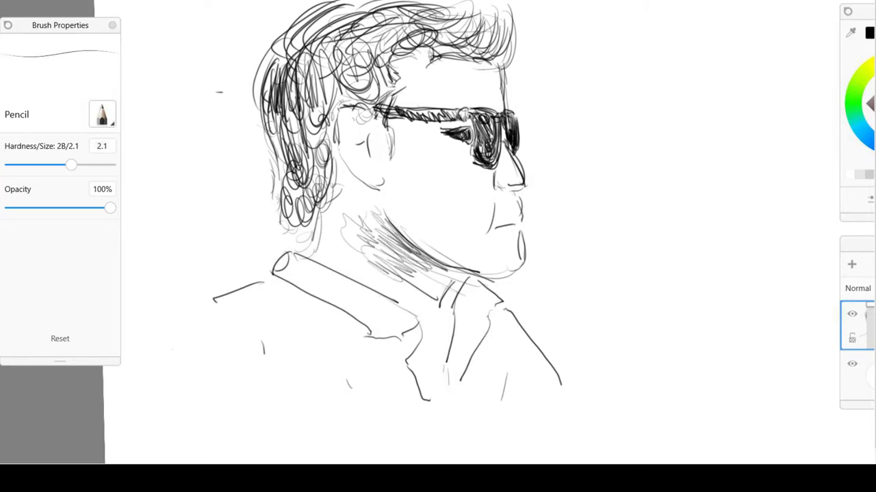
{"action": "mouse_move", "coordinate": [513, 269]}
{"action": "left_mouse_down"}
{"action": "mouse_move", "coordinate": [452, 255]}
{"action": "mouse_move", "coordinate": [478, 272]}
{"action": "mouse_move", "coordinate": [433, 281]}
{"action": "mouse_move", "coordinate": [456, 291]}
{"action": "mouse_move", "coordinate": [449, 332]}
{"action": "left_mouse_up"}
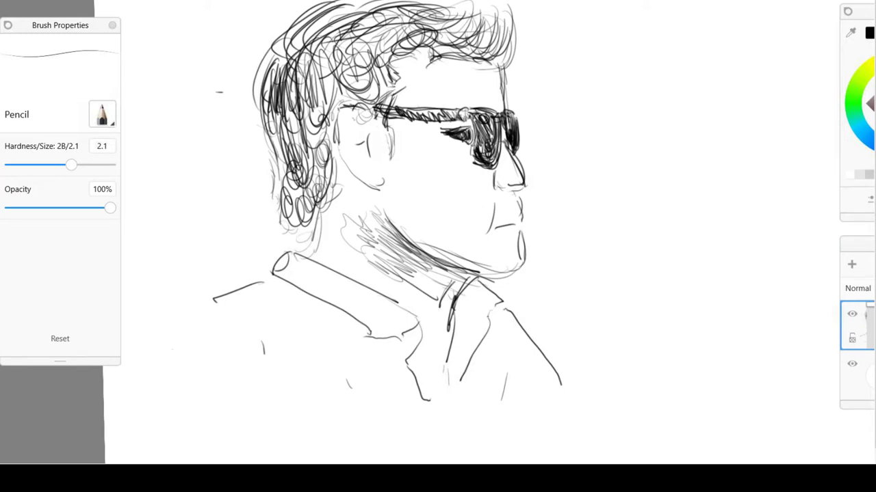
Draw check pattern lines across the near collar and stripes along the far collar flap
{"action": "mouse_move", "coordinate": [305, 264]}
{"action": "left_mouse_down"}
{"action": "mouse_move", "coordinate": [294, 289]}
{"action": "mouse_move", "coordinate": [318, 286]}
{"action": "left_mouse_up"}
{"action": "mouse_move", "coordinate": [334, 277]}
{"action": "left_mouse_down"}
{"action": "mouse_move", "coordinate": [358, 314]}
{"action": "mouse_move", "coordinate": [393, 328]}
{"action": "mouse_move", "coordinate": [355, 316]}
{"action": "left_mouse_up"}
{"action": "mouse_move", "coordinate": [382, 309]}
{"action": "left_mouse_down"}
{"action": "mouse_move", "coordinate": [370, 335]}
{"action": "mouse_move", "coordinate": [286, 270]}
{"action": "left_mouse_up"}
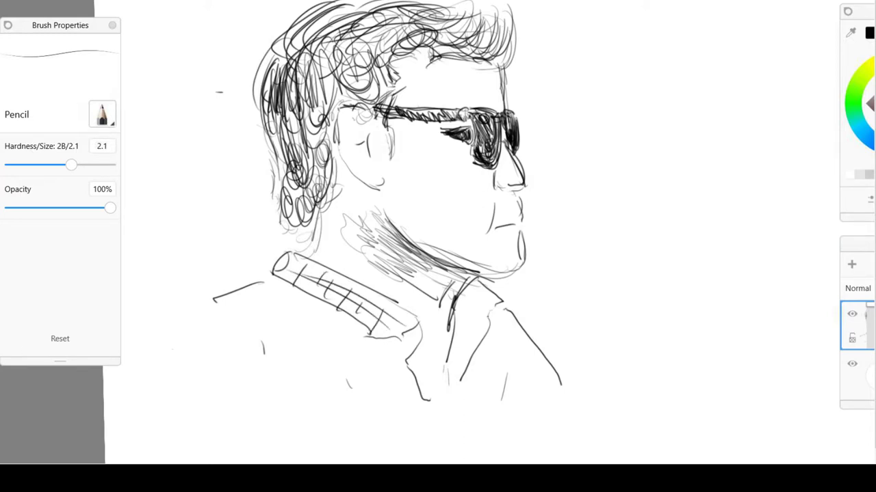
{"action": "left_click_drag", "start_coordinate": [473, 286], "coordinate": [496, 309]}
{"action": "mouse_move", "coordinate": [475, 289]}
{"action": "left_mouse_down"}
{"action": "mouse_move", "coordinate": [481, 326]}
{"action": "mouse_move", "coordinate": [463, 352]}
{"action": "left_mouse_up"}
{"action": "left_click_drag", "start_coordinate": [489, 299], "coordinate": [465, 371]}
{"action": "mouse_move", "coordinate": [461, 313]}
{"action": "left_mouse_down"}
{"action": "mouse_move", "coordinate": [455, 361]}
{"action": "mouse_move", "coordinate": [473, 334]}
{"action": "left_mouse_up"}
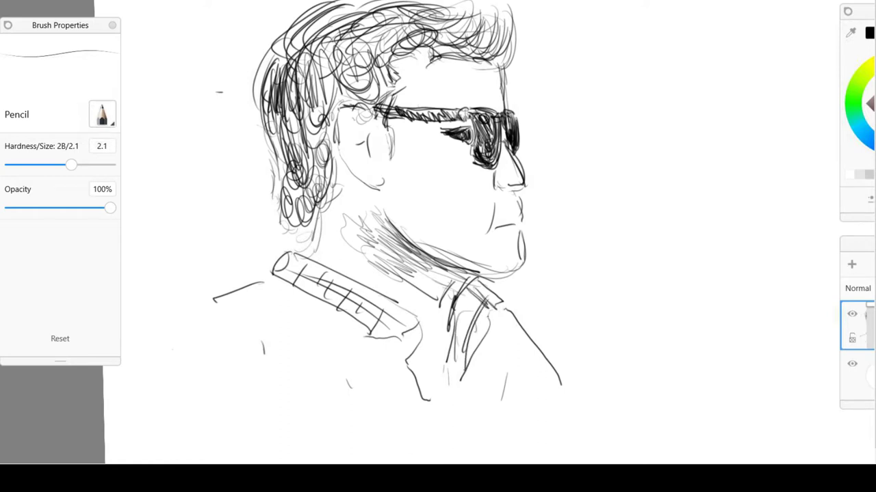
Draw the shirt's front opening and long curved vertical stripes running down from the near collar
{"action": "left_click_drag", "start_coordinate": [450, 369], "coordinate": [448, 413]}
{"action": "mouse_move", "coordinate": [415, 334]}
{"action": "left_mouse_down"}
{"action": "mouse_move", "coordinate": [399, 362]}
{"action": "mouse_move", "coordinate": [428, 435]}
{"action": "mouse_move", "coordinate": [400, 362]}
{"action": "mouse_move", "coordinate": [414, 461]}
{"action": "left_mouse_up"}
{"action": "left_click_drag", "start_coordinate": [379, 342], "coordinate": [400, 456]}
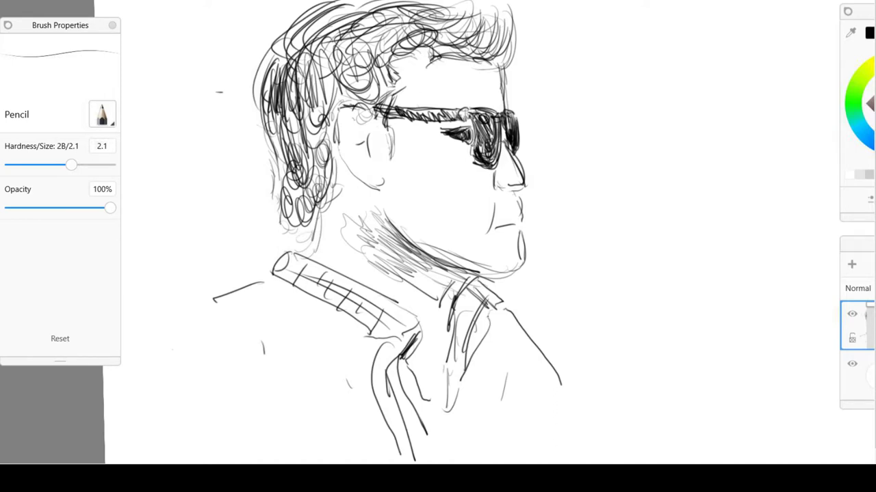
{"action": "left_click_drag", "start_coordinate": [334, 318], "coordinate": [351, 457]}
{"action": "left_click_drag", "start_coordinate": [343, 335], "coordinate": [369, 453]}
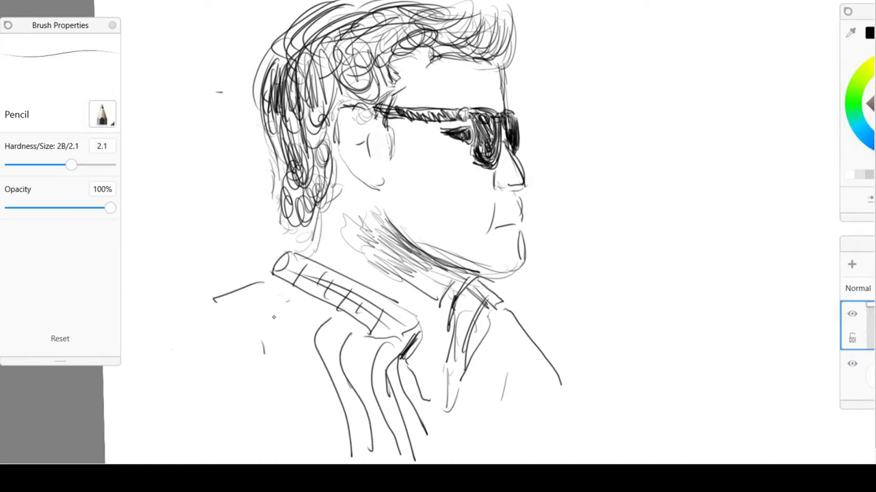
Cross the vertical stripes on the near shoulder and chest with slanted lines to form a check pattern
{"action": "mouse_move", "coordinate": [287, 303]}
{"action": "left_mouse_down"}
{"action": "mouse_move", "coordinate": [299, 427]}
{"action": "mouse_move", "coordinate": [405, 367]}
{"action": "left_mouse_up"}
{"action": "left_click_drag", "start_coordinate": [261, 313], "coordinate": [396, 383]}
{"action": "left_click_drag", "start_coordinate": [260, 335], "coordinate": [384, 396]}
{"action": "left_click_drag", "start_coordinate": [245, 365], "coordinate": [367, 426]}
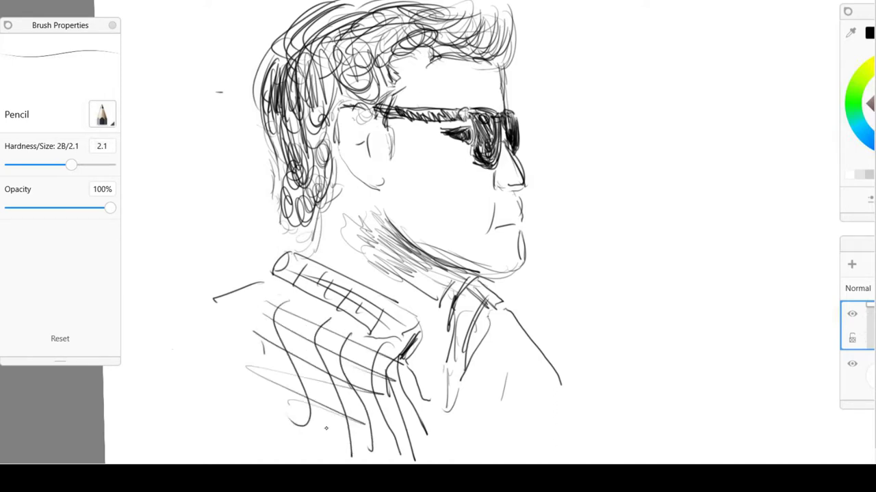
{"action": "left_click_drag", "start_coordinate": [288, 405], "coordinate": [363, 426]}
{"action": "left_click_drag", "start_coordinate": [301, 423], "coordinate": [385, 453]}
Extend the far shoulder outline downward and add stripes along the far side of the shirt
{"action": "left_click_drag", "start_coordinate": [509, 339], "coordinate": [505, 460]}
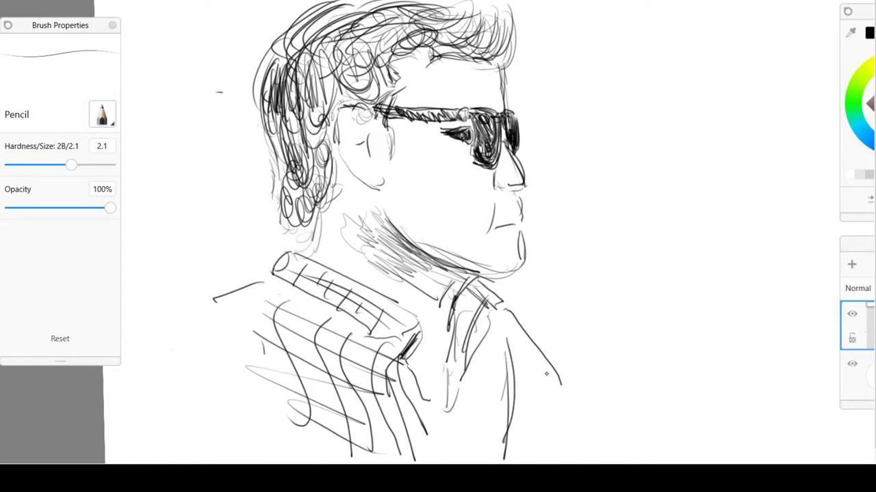
{"action": "left_click_drag", "start_coordinate": [556, 361], "coordinate": [605, 448]}
{"action": "left_click_drag", "start_coordinate": [562, 376], "coordinate": [593, 435]}
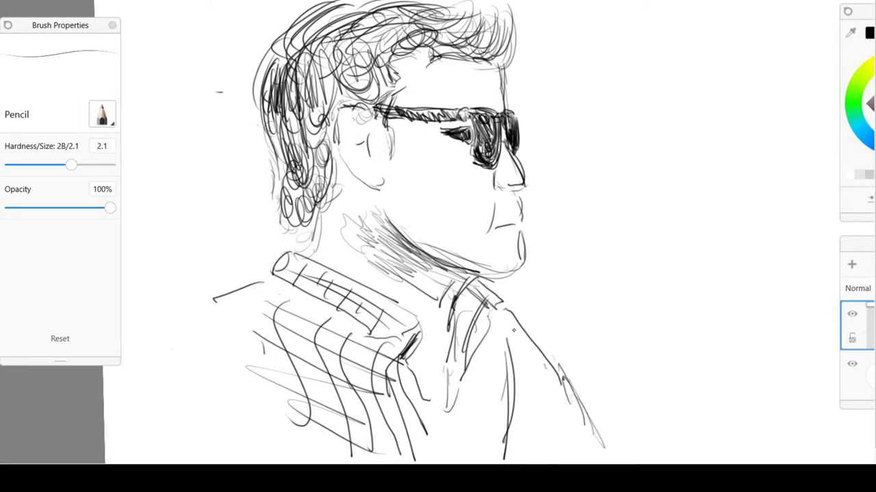
{"action": "mouse_move", "coordinate": [514, 321]}
{"action": "left_mouse_down"}
{"action": "mouse_move", "coordinate": [522, 364]}
{"action": "mouse_move", "coordinate": [550, 413]}
{"action": "mouse_move", "coordinate": [578, 424]}
{"action": "left_mouse_up"}
{"action": "left_click_drag", "start_coordinate": [536, 379], "coordinate": [585, 450]}
{"action": "left_click_drag", "start_coordinate": [530, 406], "coordinate": [573, 457]}
Add crosswise and vertical check lines to the far chest panel of the shirt
{"action": "left_click_drag", "start_coordinate": [481, 354], "coordinate": [506, 357]}
{"action": "mouse_move", "coordinate": [481, 381]}
{"action": "left_mouse_down"}
{"action": "mouse_move", "coordinate": [505, 385]}
{"action": "mouse_move", "coordinate": [481, 419]}
{"action": "left_mouse_up"}
{"action": "left_click_drag", "start_coordinate": [468, 444], "coordinate": [502, 438]}
{"action": "left_click_drag", "start_coordinate": [488, 350], "coordinate": [478, 455]}
{"action": "mouse_move", "coordinate": [495, 361]}
{"action": "left_mouse_down"}
{"action": "mouse_move", "coordinate": [505, 464]}
{"action": "mouse_move", "coordinate": [479, 450]}
{"action": "left_mouse_up"}
{"action": "left_click_drag", "start_coordinate": [471, 409], "coordinate": [467, 464]}
Sketch the folds and lower edges of the shirt's front opening between the two chest panels
{"action": "mouse_move", "coordinate": [456, 425]}
{"action": "left_mouse_down"}
{"action": "mouse_move", "coordinate": [446, 463]}
{"action": "mouse_move", "coordinate": [439, 442]}
{"action": "left_mouse_up"}
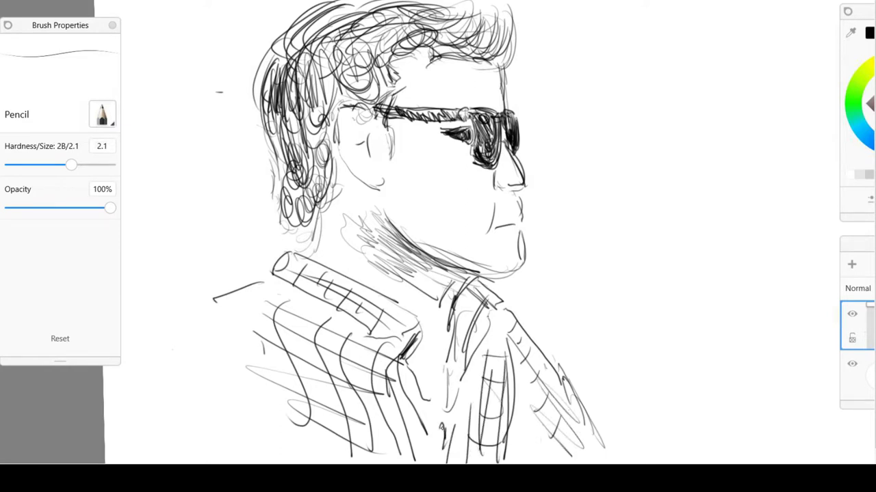
{"action": "mouse_move", "coordinate": [486, 137]}
{"action": "left_mouse_down"}
{"action": "mouse_move", "coordinate": [479, 223]}
{"action": "mouse_move", "coordinate": [501, 236]}
{"action": "mouse_move", "coordinate": [466, 173]}
{"action": "mouse_move", "coordinate": [498, 188]}
{"action": "left_mouse_up"}
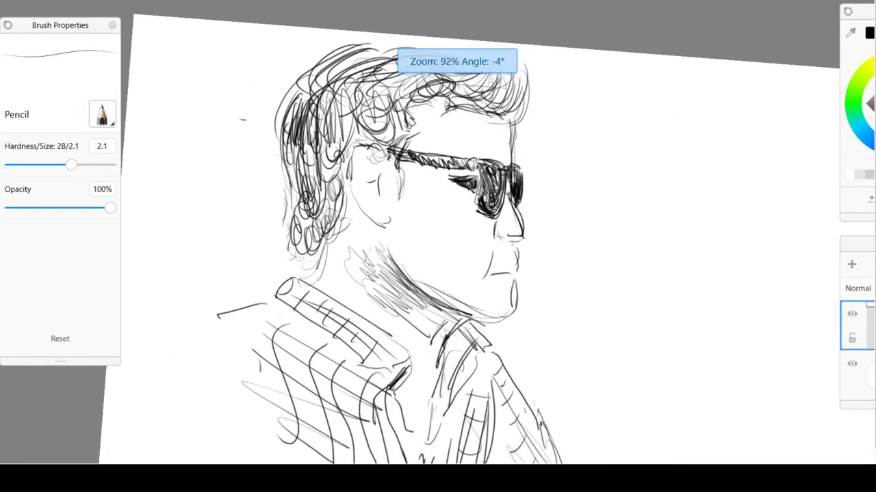
{"action": "left_click_drag", "start_coordinate": [479, 233], "coordinate": [483, 122]}
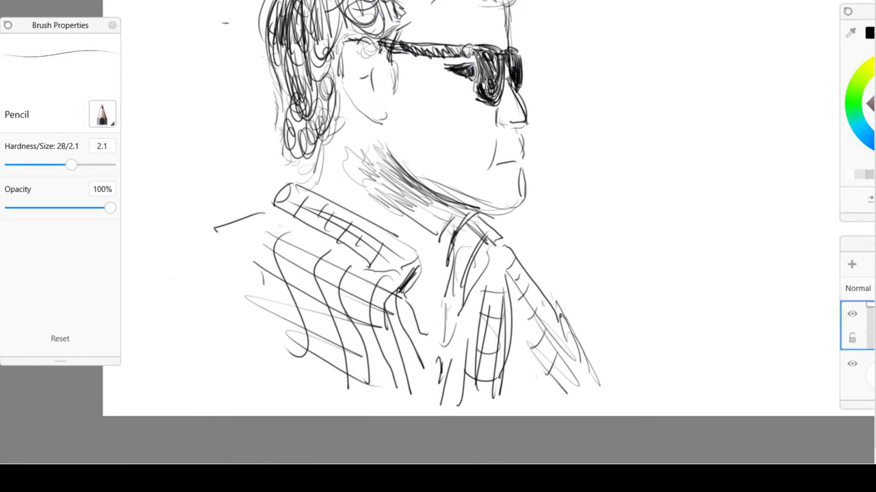
{"action": "mouse_move", "coordinate": [438, 350]}
{"action": "left_mouse_down"}
{"action": "mouse_move", "coordinate": [423, 366]}
{"action": "mouse_move", "coordinate": [433, 397]}
{"action": "left_mouse_up"}
{"action": "mouse_move", "coordinate": [444, 383]}
{"action": "left_mouse_down"}
{"action": "mouse_move", "coordinate": [438, 412]}
{"action": "mouse_move", "coordinate": [414, 413]}
{"action": "left_mouse_up"}
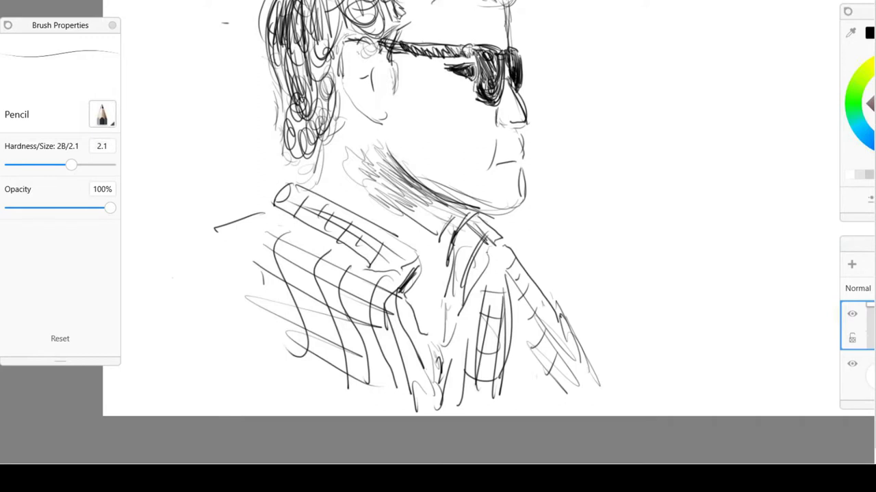
Define the lips, fill in the sideburn below the temple arm and touch up the top of the ear
{"action": "mouse_move", "coordinate": [521, 140]}
{"action": "left_mouse_down"}
{"action": "mouse_move", "coordinate": [507, 162]}
{"action": "mouse_move", "coordinate": [519, 162]}
{"action": "left_mouse_up"}
{"action": "mouse_move", "coordinate": [394, 54]}
{"action": "left_mouse_down"}
{"action": "mouse_move", "coordinate": [399, 86]}
{"action": "mouse_move", "coordinate": [382, 53]}
{"action": "mouse_move", "coordinate": [399, 70]}
{"action": "mouse_move", "coordinate": [405, 93]}
{"action": "mouse_move", "coordinate": [394, 87]}
{"action": "left_mouse_up"}
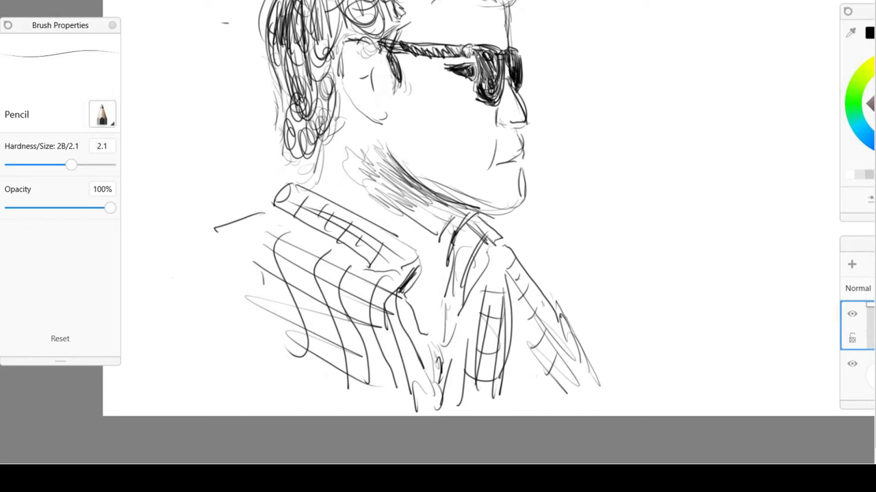
{"action": "left_click_drag", "start_coordinate": [376, 44], "coordinate": [366, 37]}
{"action": "mouse_move", "coordinate": [370, 26]}
{"action": "left_mouse_down"}
{"action": "mouse_move", "coordinate": [357, 37]}
{"action": "mouse_move", "coordinate": [362, 26]}
{"action": "left_mouse_up"}
Add fold and stripe strokes to the back of the near shoulder
{"action": "mouse_move", "coordinate": [233, 227]}
{"action": "left_mouse_down"}
{"action": "mouse_move", "coordinate": [268, 242]}
{"action": "mouse_move", "coordinate": [272, 264]}
{"action": "left_mouse_up"}
{"action": "mouse_move", "coordinate": [242, 231]}
{"action": "left_mouse_down"}
{"action": "mouse_move", "coordinate": [235, 265]}
{"action": "mouse_move", "coordinate": [263, 295]}
{"action": "left_mouse_up"}
{"action": "left_click_drag", "start_coordinate": [271, 246], "coordinate": [259, 297]}
Fill the lower far part of the shirt with check lines and extend its outer edge downward
{"action": "mouse_move", "coordinate": [504, 361]}
{"action": "left_mouse_down"}
{"action": "mouse_move", "coordinate": [538, 377]}
{"action": "mouse_move", "coordinate": [556, 416]}
{"action": "left_mouse_up"}
{"action": "left_click_drag", "start_coordinate": [518, 336], "coordinate": [554, 409]}
{"action": "mouse_move", "coordinate": [512, 384]}
{"action": "left_mouse_down"}
{"action": "mouse_move", "coordinate": [528, 416]}
{"action": "mouse_move", "coordinate": [557, 401]}
{"action": "left_mouse_up"}
{"action": "left_click_drag", "start_coordinate": [502, 402], "coordinate": [510, 417]}
{"action": "left_click_drag", "start_coordinate": [500, 395], "coordinate": [506, 417]}
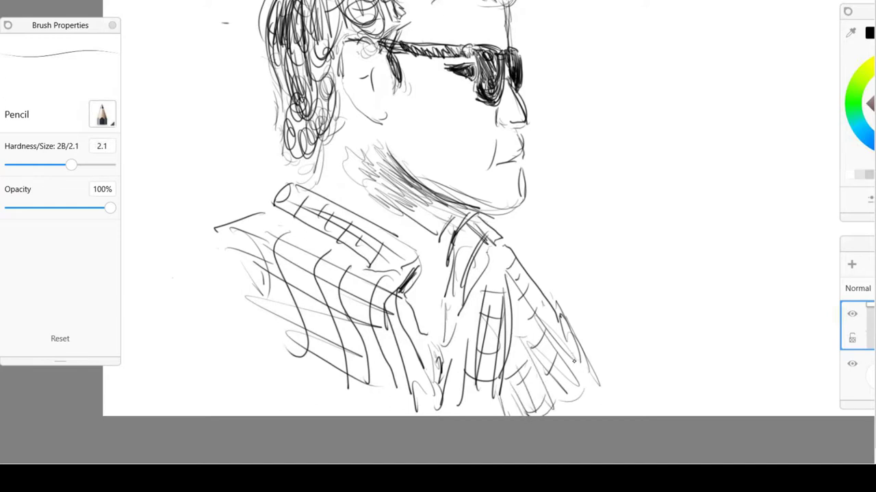
{"action": "left_click_drag", "start_coordinate": [586, 368], "coordinate": [594, 414]}
Sharpen the front end of the temple arm and the top of the dark wedge with the Sharpen brush
{"action": "scroll", "coordinate": [410, 232], "scroll_direction": "down", "scroll_amount": 3}
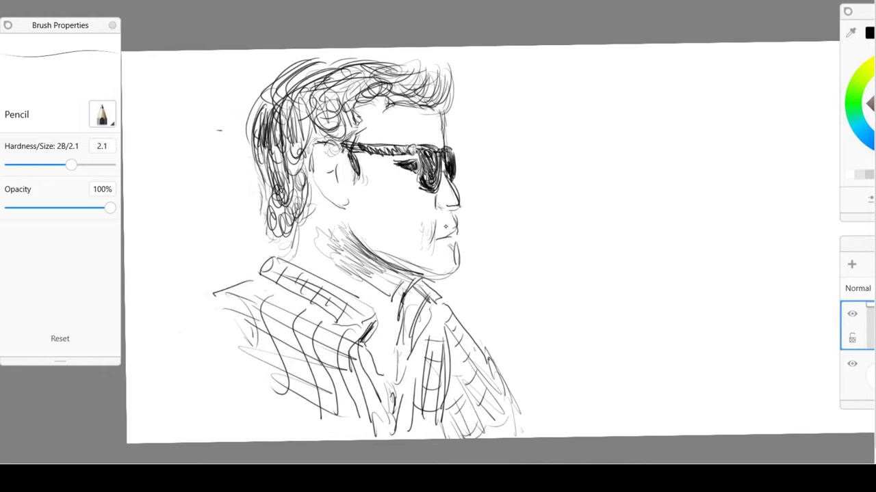
{"action": "key", "text": "s"}
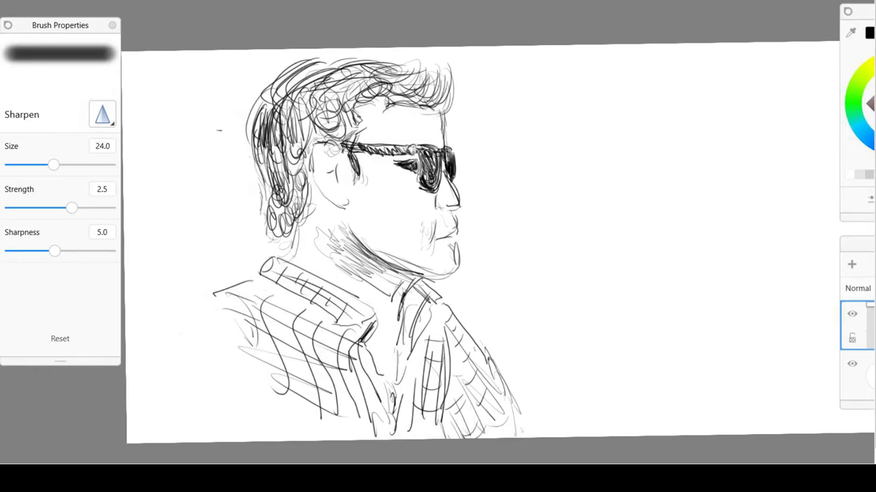
{"action": "scroll", "coordinate": [389, 195], "scroll_direction": "up", "scroll_amount": 5}
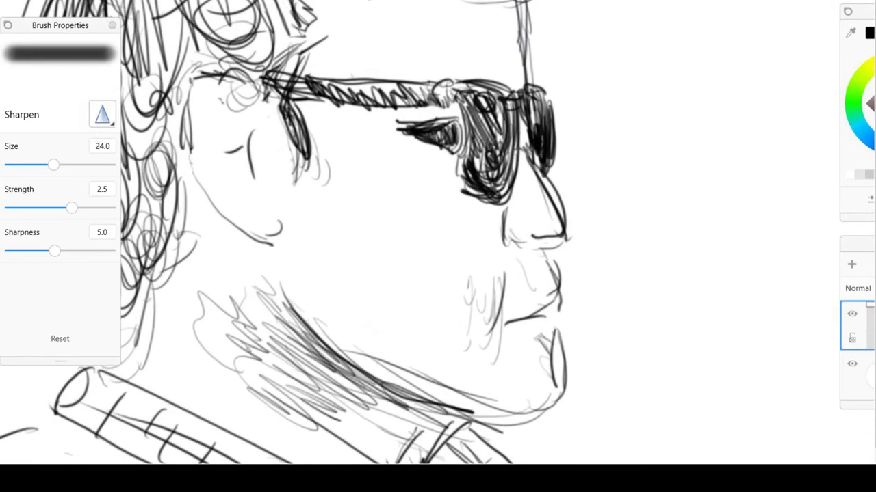
{"action": "scroll", "coordinate": [410, 239], "scroll_direction": "up", "scroll_amount": 4}
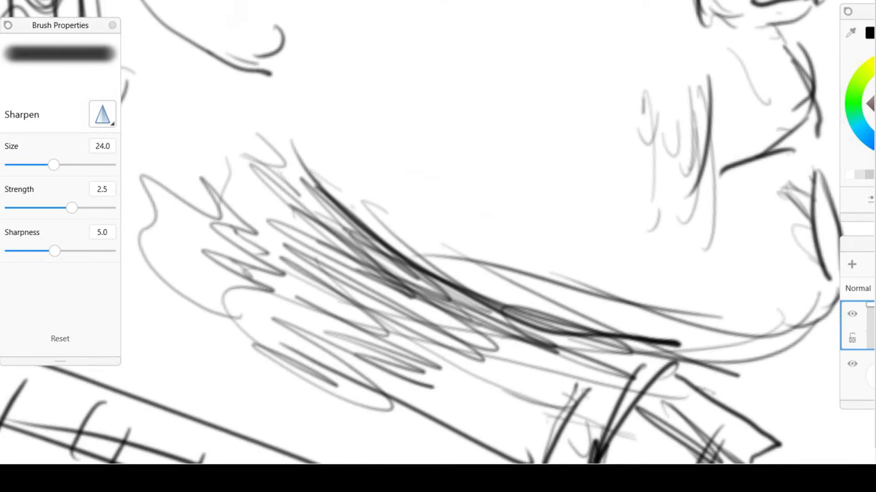
{"action": "scroll", "coordinate": [438, 239], "scroll_direction": "down", "scroll_amount": 3}
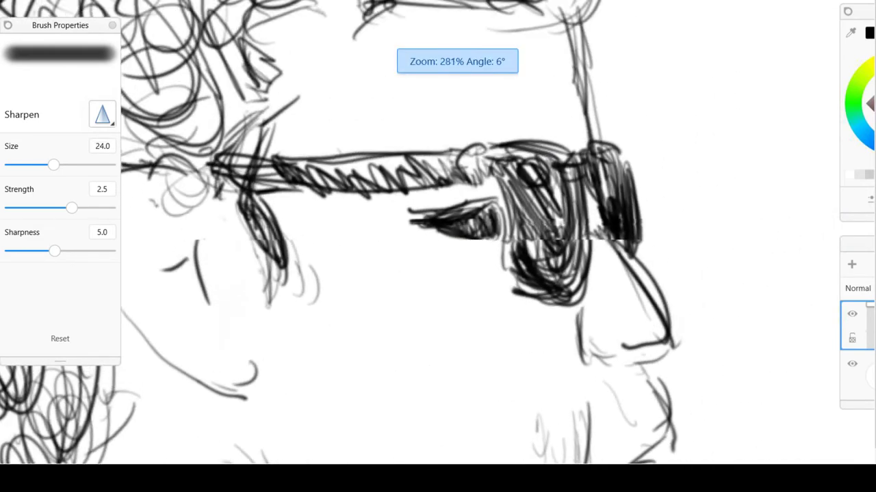
{"action": "scroll", "coordinate": [438, 240], "scroll_direction": "down", "scroll_amount": 1}
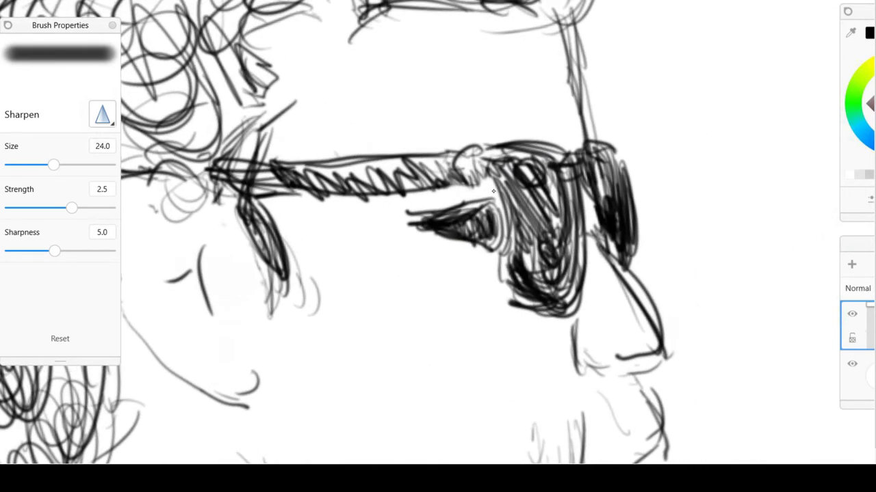
{"action": "mouse_move", "coordinate": [429, 190]}
{"action": "left_mouse_down"}
{"action": "mouse_move", "coordinate": [478, 179]}
{"action": "mouse_move", "coordinate": [409, 221]}
{"action": "left_mouse_up"}
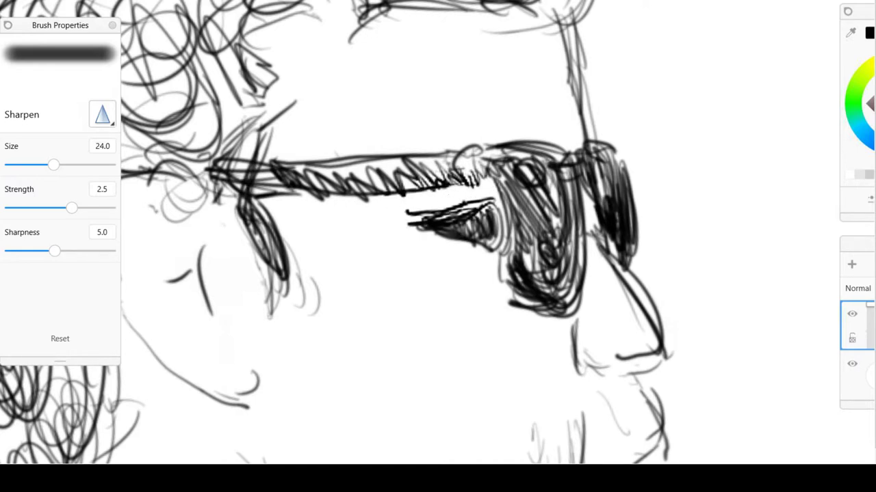
Hatch light pencil shading under the temple arm and around the dark wedge behind the near lens
{"action": "key", "text": "s"}
{"action": "mouse_move", "coordinate": [472, 189]}
{"action": "left_mouse_down"}
{"action": "mouse_move", "coordinate": [387, 213]}
{"action": "mouse_move", "coordinate": [397, 207]}
{"action": "mouse_move", "coordinate": [438, 240]}
{"action": "mouse_move", "coordinate": [479, 250]}
{"action": "mouse_move", "coordinate": [431, 245]}
{"action": "mouse_move", "coordinate": [419, 230]}
{"action": "mouse_move", "coordinate": [491, 265]}
{"action": "mouse_move", "coordinate": [453, 271]}
{"action": "mouse_move", "coordinate": [479, 260]}
{"action": "mouse_move", "coordinate": [432, 253]}
{"action": "mouse_move", "coordinate": [453, 195]}
{"action": "mouse_move", "coordinate": [301, 204]}
{"action": "mouse_move", "coordinate": [322, 216]}
{"action": "mouse_move", "coordinate": [301, 210]}
{"action": "mouse_move", "coordinate": [383, 215]}
{"action": "mouse_move", "coordinate": [278, 205]}
{"action": "mouse_move", "coordinate": [413, 209]}
{"action": "mouse_move", "coordinate": [448, 195]}
{"action": "left_mouse_up"}
{"action": "mouse_move", "coordinate": [471, 263]}
{"action": "left_mouse_down"}
{"action": "mouse_move", "coordinate": [504, 281]}
{"action": "mouse_move", "coordinate": [443, 245]}
{"action": "mouse_move", "coordinate": [465, 260]}
{"action": "mouse_move", "coordinate": [480, 257]}
{"action": "mouse_move", "coordinate": [472, 246]}
{"action": "mouse_move", "coordinate": [438, 236]}
{"action": "left_mouse_up"}
{"action": "mouse_move", "coordinate": [496, 216]}
{"action": "left_mouse_down"}
{"action": "mouse_move", "coordinate": [496, 241]}
{"action": "mouse_move", "coordinate": [463, 208]}
{"action": "mouse_move", "coordinate": [438, 219]}
{"action": "mouse_move", "coordinate": [482, 203]}
{"action": "mouse_move", "coordinate": [500, 227]}
{"action": "mouse_move", "coordinate": [487, 257]}
{"action": "left_mouse_up"}
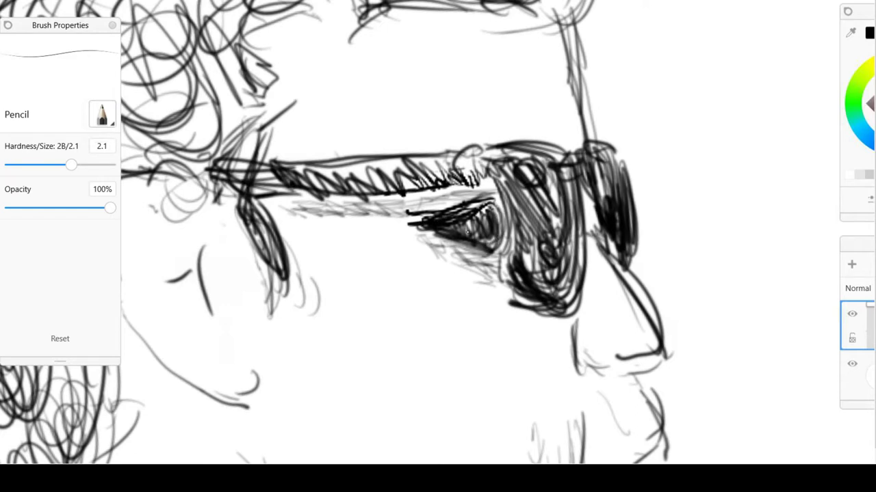
Fill the wedge solid black with a longer pointed tip and darken the near lens with pencil strokes
{"action": "mouse_move", "coordinate": [495, 212]}
{"action": "left_mouse_down"}
{"action": "mouse_move", "coordinate": [488, 241]}
{"action": "mouse_move", "coordinate": [457, 227]}
{"action": "mouse_move", "coordinate": [486, 221]}
{"action": "mouse_move", "coordinate": [444, 207]}
{"action": "mouse_move", "coordinate": [392, 219]}
{"action": "left_mouse_up"}
{"action": "mouse_move", "coordinate": [462, 210]}
{"action": "left_mouse_down"}
{"action": "mouse_move", "coordinate": [392, 219]}
{"action": "mouse_move", "coordinate": [409, 229]}
{"action": "mouse_move", "coordinate": [396, 225]}
{"action": "mouse_move", "coordinate": [431, 213]}
{"action": "mouse_move", "coordinate": [473, 231]}
{"action": "mouse_move", "coordinate": [439, 226]}
{"action": "mouse_move", "coordinate": [487, 210]}
{"action": "left_mouse_up"}
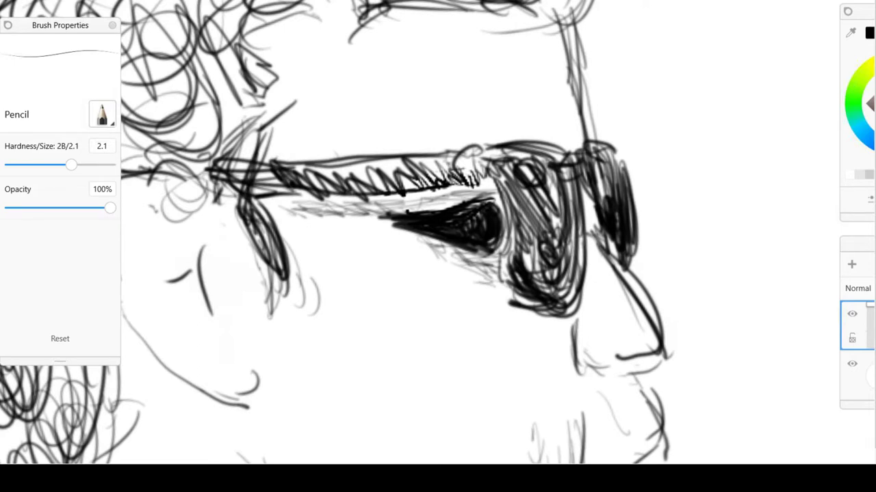
{"action": "mouse_move", "coordinate": [498, 183]}
{"action": "left_mouse_down"}
{"action": "mouse_move", "coordinate": [525, 299]}
{"action": "mouse_move", "coordinate": [538, 310]}
{"action": "mouse_move", "coordinate": [521, 215]}
{"action": "mouse_move", "coordinate": [534, 253]}
{"action": "mouse_move", "coordinate": [542, 246]}
{"action": "mouse_move", "coordinate": [563, 261]}
{"action": "mouse_move", "coordinate": [519, 197]}
{"action": "mouse_move", "coordinate": [555, 273]}
{"action": "mouse_move", "coordinate": [563, 204]}
{"action": "mouse_move", "coordinate": [569, 277]}
{"action": "mouse_move", "coordinate": [557, 279]}
{"action": "mouse_move", "coordinate": [550, 259]}
{"action": "mouse_move", "coordinate": [563, 291]}
{"action": "left_mouse_up"}
{"action": "scroll", "coordinate": [410, 274], "scroll_direction": "down", "scroll_amount": 5}
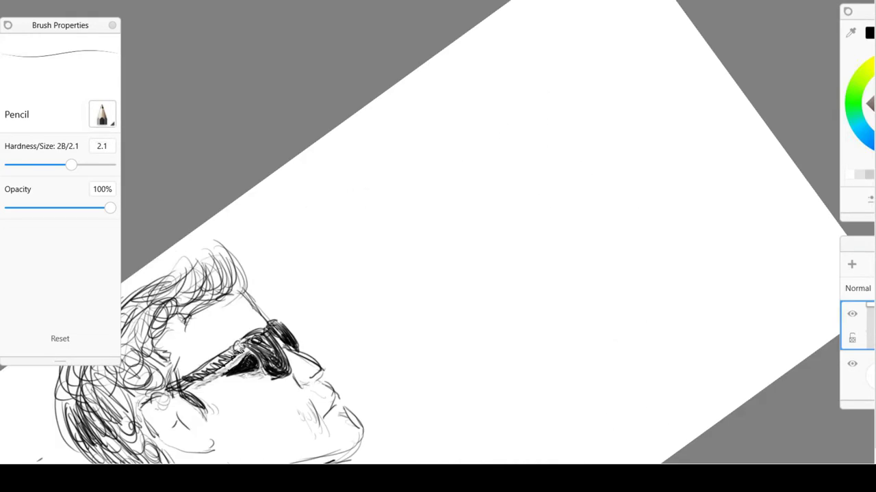
{"action": "scroll", "coordinate": [411, 273], "scroll_direction": "up", "scroll_amount": 2}
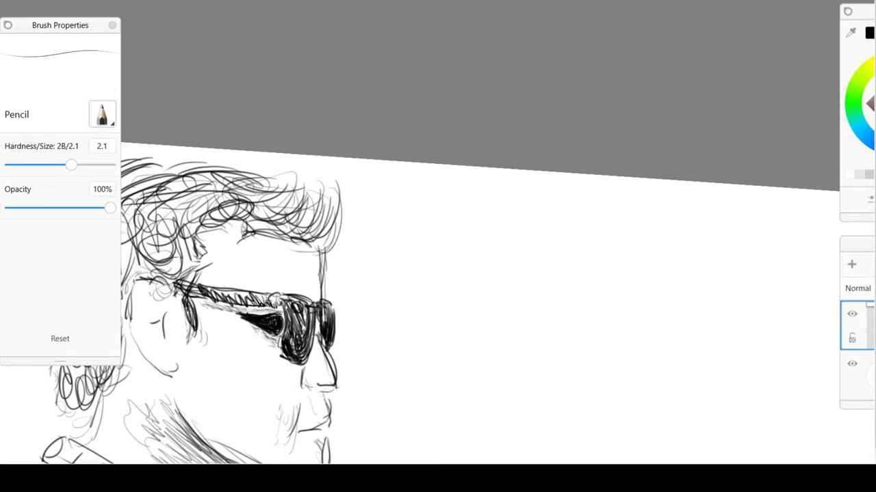
{"action": "scroll", "coordinate": [410, 273], "scroll_direction": "down", "scroll_amount": 2}
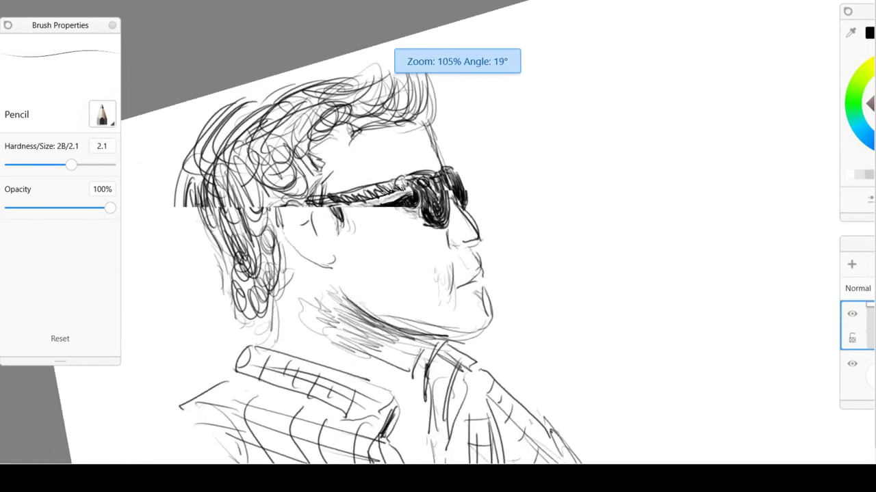
Dot three small moles along the cheek and jaw, and add pencil strokes to the back of the neck
{"action": "scroll", "coordinate": [411, 273], "scroll_direction": "down", "scroll_amount": 1}
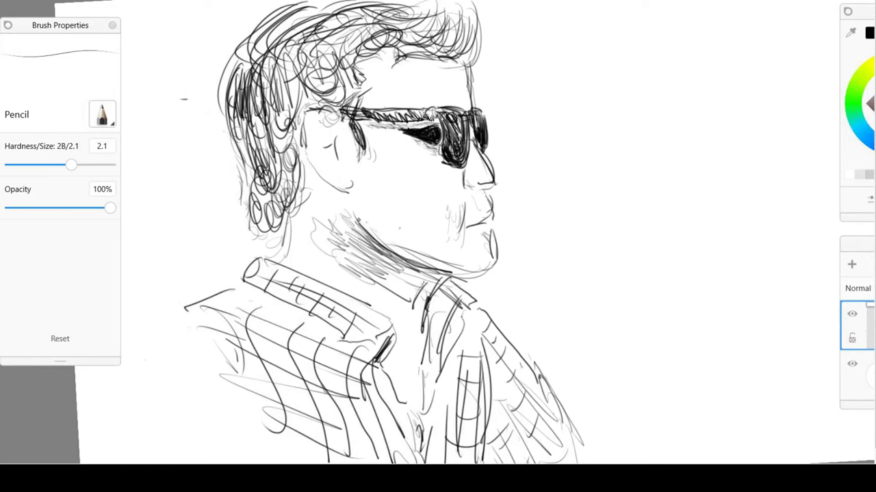
{"action": "left_click", "coordinate": [344, 205]}
{"action": "left_click", "coordinate": [408, 240]}
{"action": "left_click", "coordinate": [375, 232]}
{"action": "mouse_move", "coordinate": [298, 213]}
{"action": "left_mouse_down"}
{"action": "mouse_move", "coordinate": [297, 233]}
{"action": "mouse_move", "coordinate": [307, 207]}
{"action": "mouse_move", "coordinate": [295, 261]}
{"action": "mouse_move", "coordinate": [290, 247]}
{"action": "left_mouse_up"}
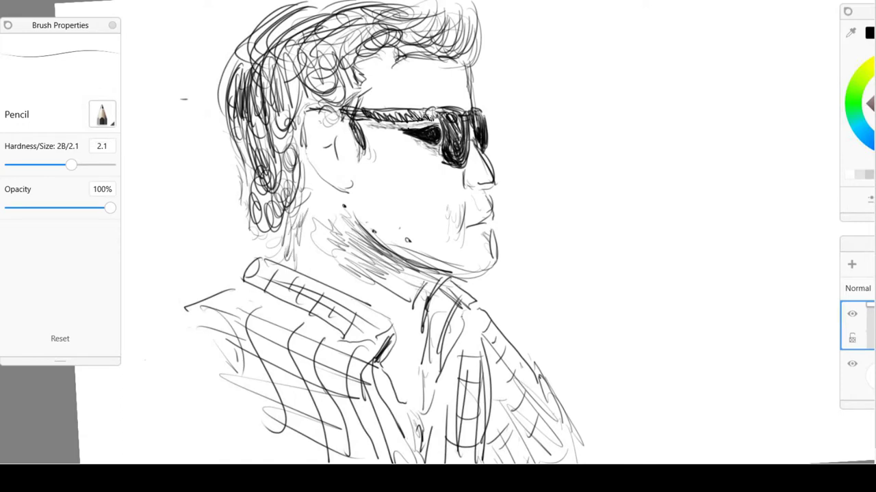
Fill the crown and back of the hair with dense overlapping pencil curls
{"action": "scroll", "coordinate": [437, 246], "scroll_direction": "down", "scroll_amount": 1}
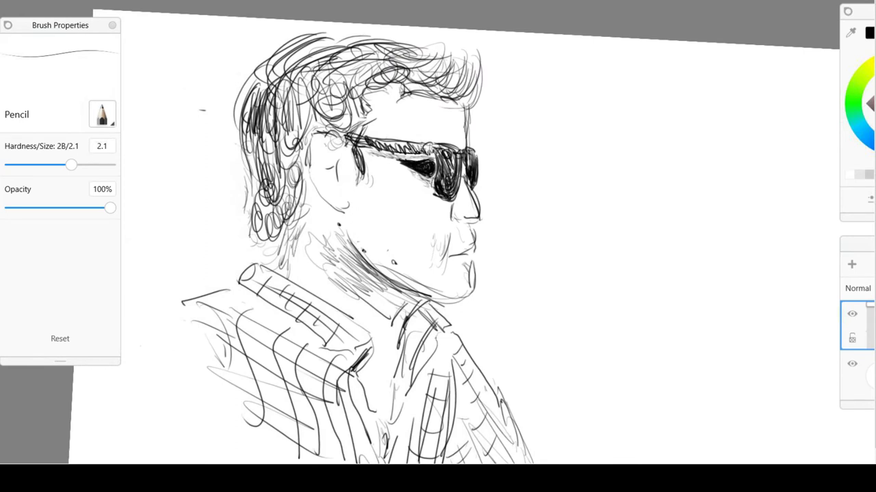
{"action": "mouse_move", "coordinate": [300, 205]}
{"action": "left_mouse_down"}
{"action": "mouse_move", "coordinate": [277, 243]}
{"action": "mouse_move", "coordinate": [264, 230]}
{"action": "mouse_move", "coordinate": [259, 243]}
{"action": "mouse_move", "coordinate": [291, 202]}
{"action": "mouse_move", "coordinate": [286, 142]}
{"action": "mouse_move", "coordinate": [260, 212]}
{"action": "mouse_move", "coordinate": [285, 133]}
{"action": "mouse_move", "coordinate": [308, 95]}
{"action": "mouse_move", "coordinate": [291, 71]}
{"action": "mouse_move", "coordinate": [318, 61]}
{"action": "mouse_move", "coordinate": [294, 51]}
{"action": "mouse_move", "coordinate": [250, 123]}
{"action": "mouse_move", "coordinate": [318, 68]}
{"action": "mouse_move", "coordinate": [356, 69]}
{"action": "mouse_move", "coordinate": [321, 102]}
{"action": "mouse_move", "coordinate": [342, 96]}
{"action": "mouse_move", "coordinate": [359, 48]}
{"action": "mouse_move", "coordinate": [335, 31]}
{"action": "mouse_move", "coordinate": [387, 39]}
{"action": "mouse_move", "coordinate": [383, 45]}
{"action": "mouse_move", "coordinate": [445, 68]}
{"action": "mouse_move", "coordinate": [455, 58]}
{"action": "left_mouse_up"}
{"action": "key", "text": "r"}
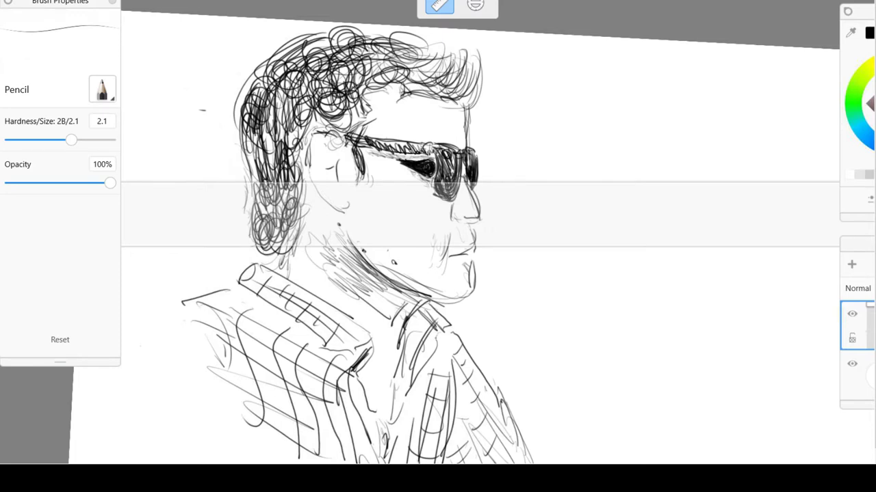
{"action": "scroll", "coordinate": [437, 239], "scroll_direction": "down", "scroll_amount": 3}
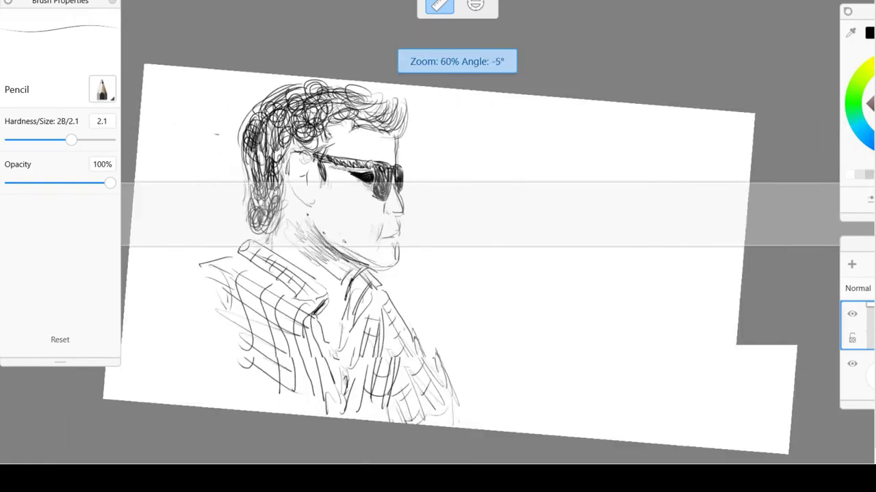
{"action": "scroll", "coordinate": [437, 240], "scroll_direction": "up", "scroll_amount": 3}
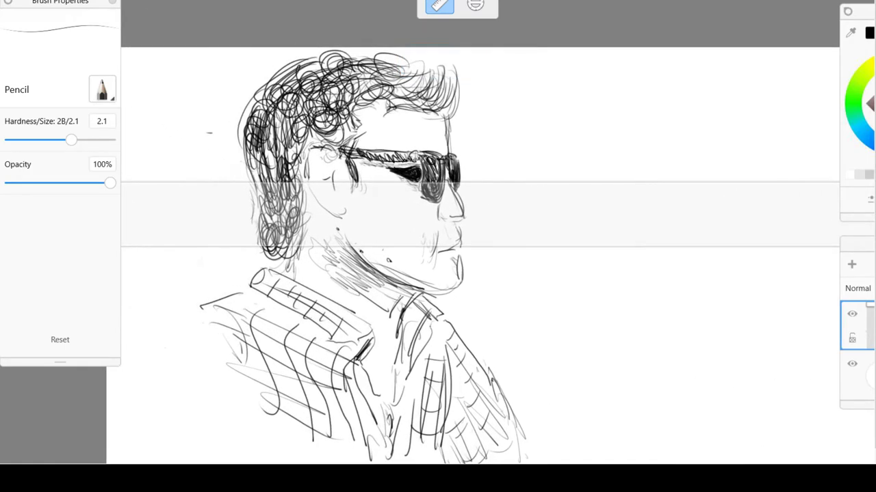
Set the pencil opacity to 21%, hide the ruler and scribble light test strokes in the blank area before the forehead
{"action": "left_click_drag", "start_coordinate": [110, 182], "coordinate": [30, 183]}
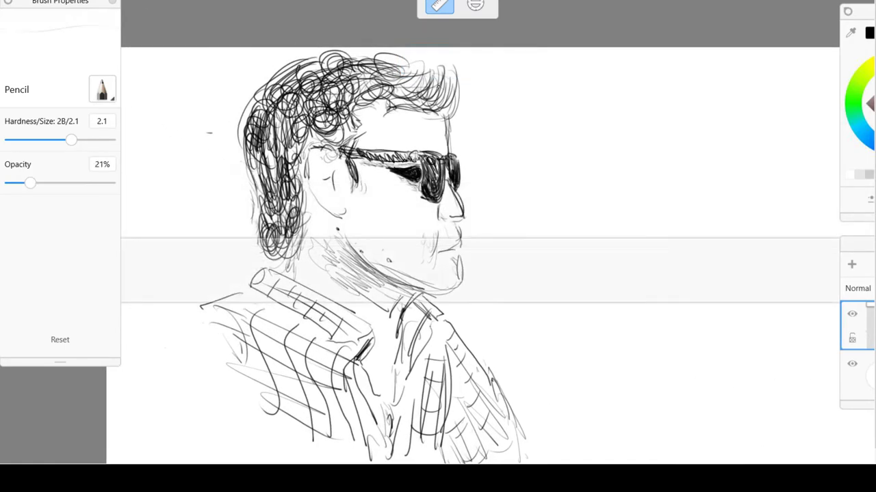
{"action": "left_click_drag", "start_coordinate": [479, 256], "coordinate": [478, 464]}
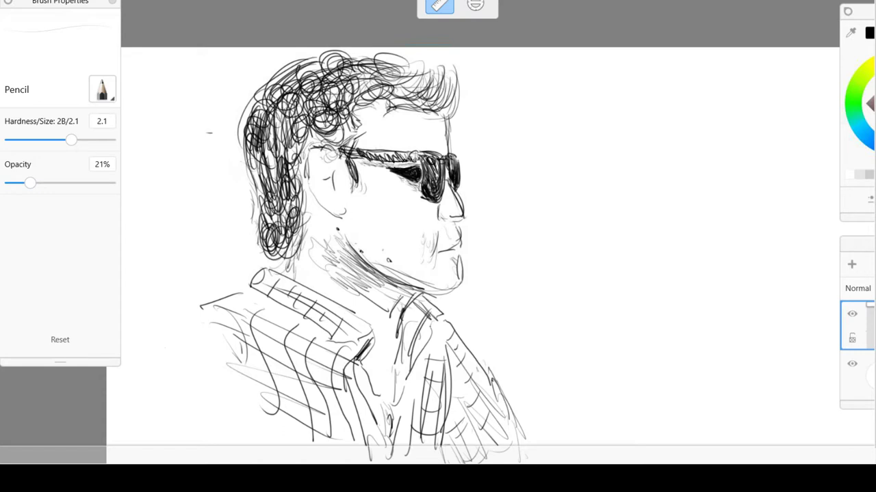
{"action": "left_click_drag", "start_coordinate": [446, 83], "coordinate": [438, 88]}
{"action": "key", "text": "r"}
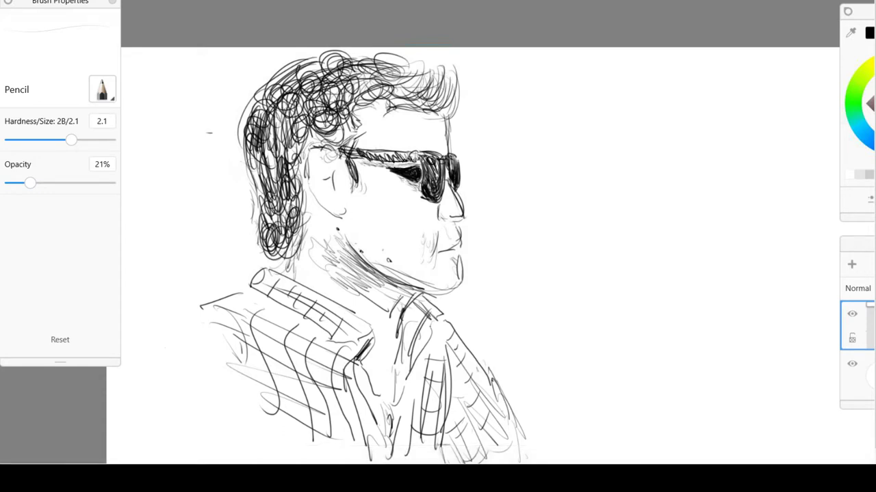
{"action": "mouse_move", "coordinate": [443, 94]}
{"action": "left_mouse_down"}
{"action": "mouse_move", "coordinate": [450, 76]}
{"action": "mouse_move", "coordinate": [447, 82]}
{"action": "left_mouse_up"}
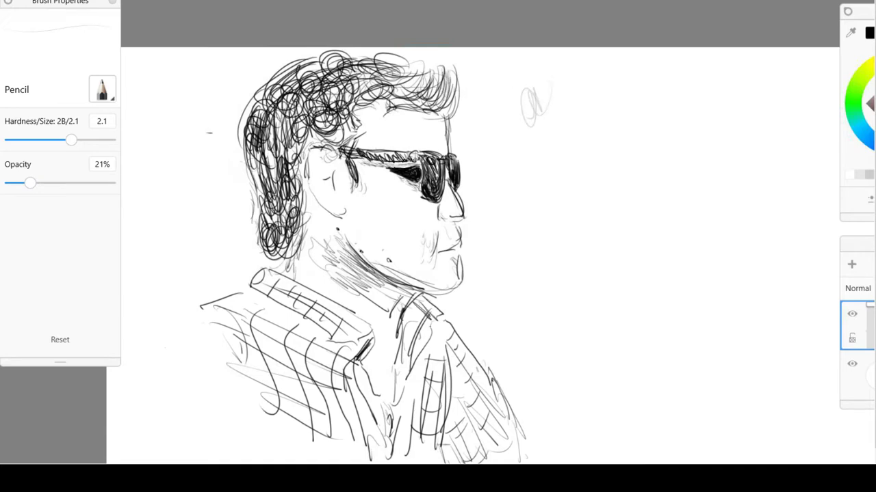
Shade the front tuft of the quiff with faint vertical pencil strokes at 21% opacity
{"action": "scroll", "coordinate": [426, 105], "scroll_direction": "up", "scroll_amount": 8}
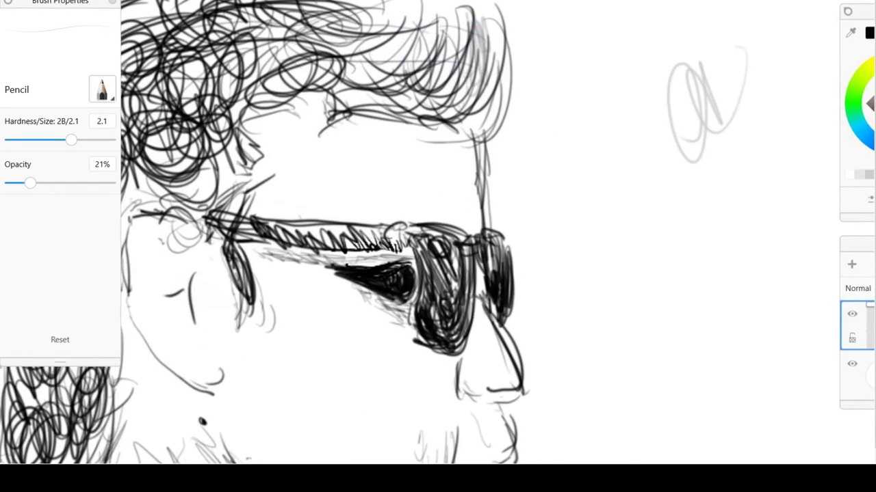
{"action": "scroll", "coordinate": [457, 233], "scroll_direction": "up", "scroll_amount": 2}
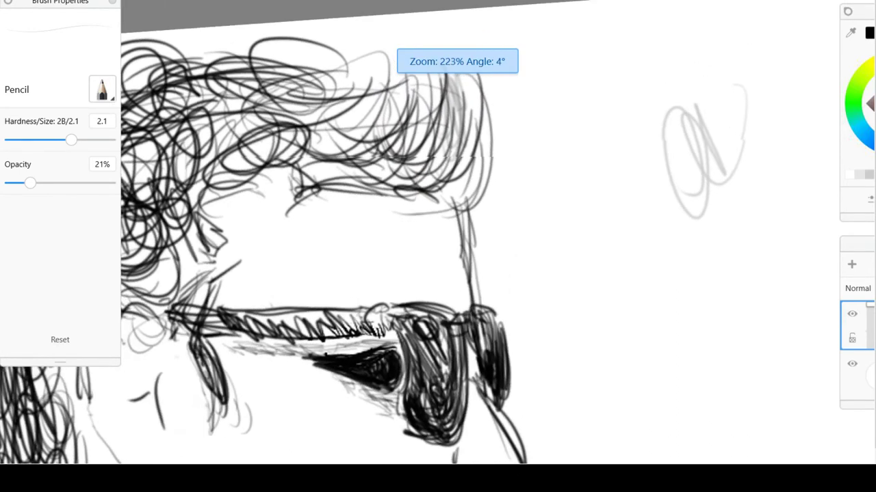
{"action": "scroll", "coordinate": [457, 232], "scroll_direction": "down", "scroll_amount": 1}
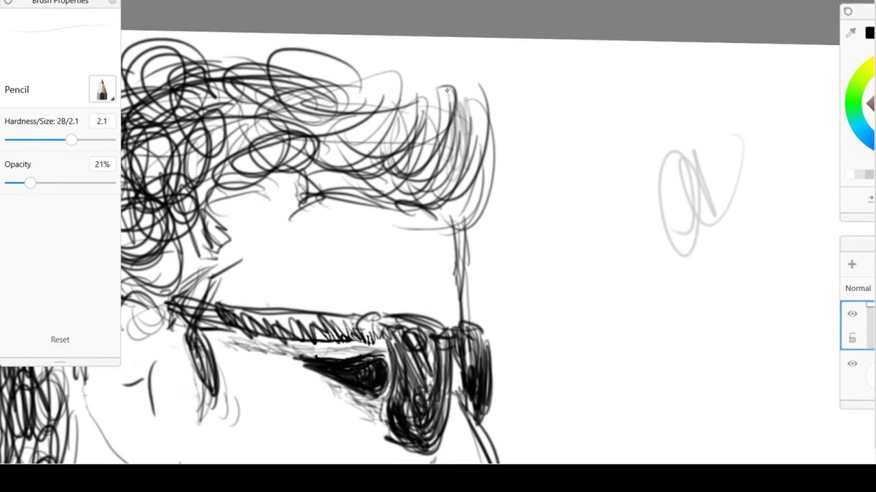
{"action": "mouse_move", "coordinate": [446, 90]}
{"action": "left_mouse_down"}
{"action": "mouse_move", "coordinate": [432, 137]}
{"action": "mouse_move", "coordinate": [453, 144]}
{"action": "left_mouse_up"}
{"action": "left_click_drag", "start_coordinate": [455, 75], "coordinate": [463, 141]}
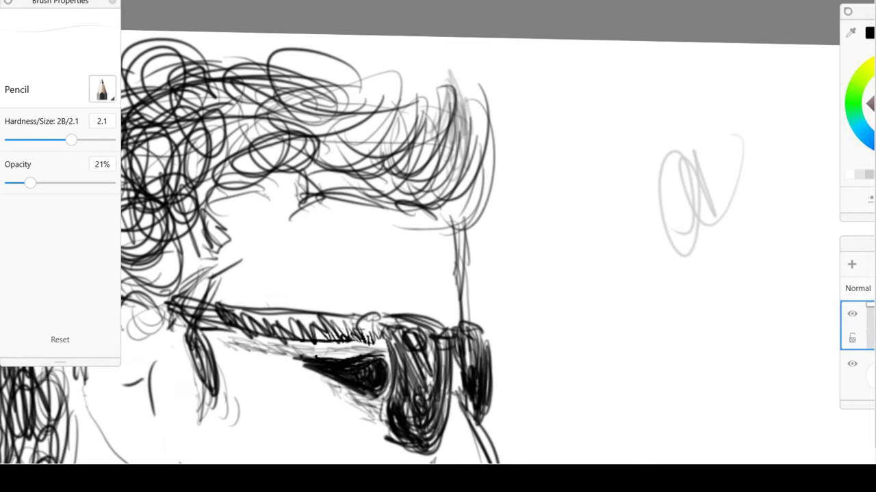
Set the pencil opacity to 100% and darken the quiff's front spike and outer edge with upright strokes
{"action": "left_click_drag", "start_coordinate": [30, 183], "coordinate": [124, 183]}
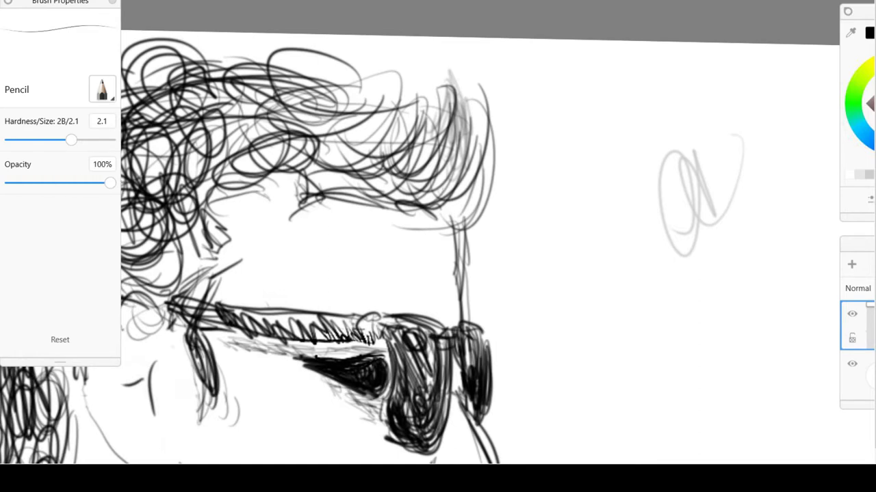
{"action": "mouse_move", "coordinate": [450, 86]}
{"action": "left_mouse_down"}
{"action": "mouse_move", "coordinate": [439, 135]}
{"action": "mouse_move", "coordinate": [454, 141]}
{"action": "left_mouse_up"}
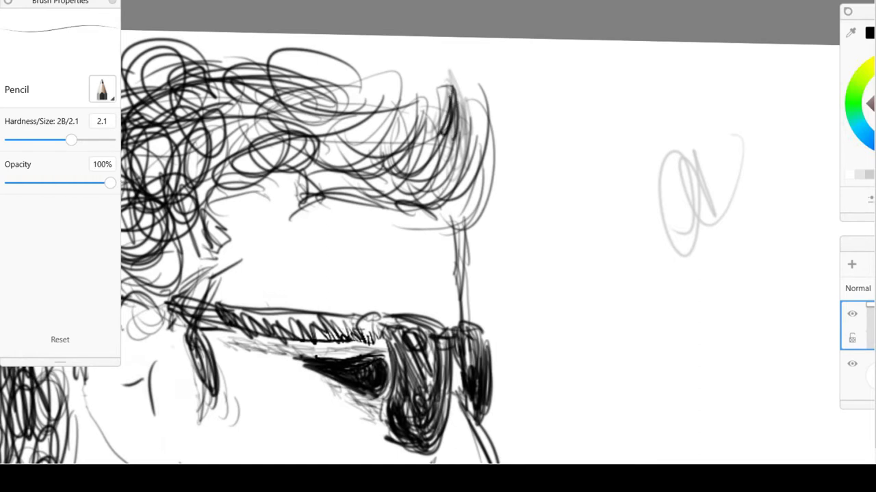
{"action": "mouse_move", "coordinate": [452, 83]}
{"action": "left_mouse_down"}
{"action": "mouse_move", "coordinate": [438, 136]}
{"action": "mouse_move", "coordinate": [488, 184]}
{"action": "left_mouse_up"}
{"action": "left_click_drag", "start_coordinate": [479, 106], "coordinate": [499, 204]}
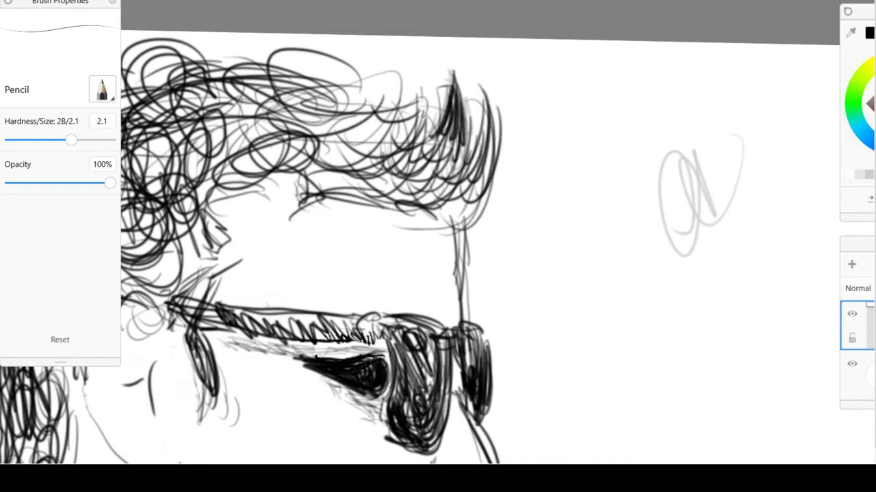
Draw dark spiky strands behind the quiff's front spike, running back toward the top of the head
{"action": "left_click_drag", "start_coordinate": [422, 82], "coordinate": [415, 130]}
{"action": "mouse_move", "coordinate": [413, 78]}
{"action": "left_mouse_down"}
{"action": "mouse_move", "coordinate": [384, 150]}
{"action": "mouse_move", "coordinate": [367, 127]}
{"action": "left_mouse_up"}
{"action": "mouse_move", "coordinate": [395, 78]}
{"action": "left_mouse_down"}
{"action": "mouse_move", "coordinate": [334, 87]}
{"action": "mouse_move", "coordinate": [369, 123]}
{"action": "left_mouse_up"}
{"action": "left_click_drag", "start_coordinate": [414, 78], "coordinate": [373, 152]}
{"action": "left_click_drag", "start_coordinate": [364, 59], "coordinate": [327, 111]}
{"action": "left_click_drag", "start_coordinate": [379, 81], "coordinate": [291, 67]}
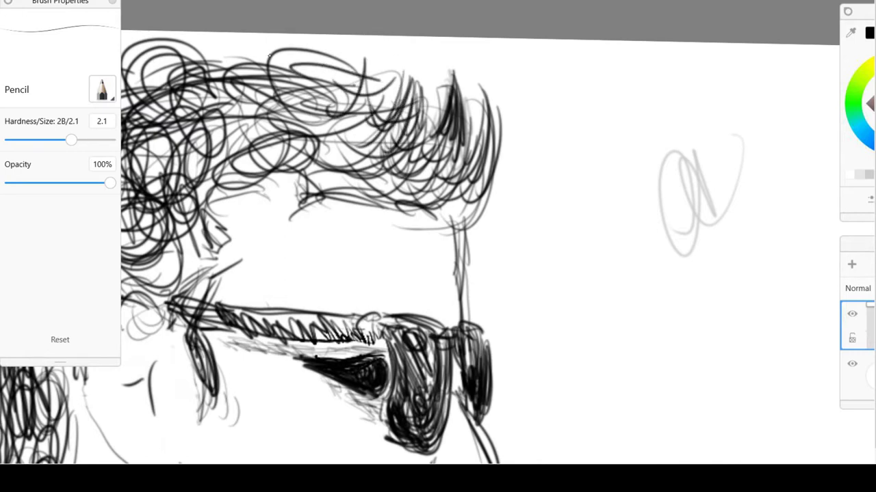
Strengthen the top outline of the hair with long sweeping strokes from the quiff back to the crown
{"action": "left_click_drag", "start_coordinate": [356, 46], "coordinate": [239, 83]}
{"action": "left_click_drag", "start_coordinate": [381, 61], "coordinate": [329, 86]}
{"action": "left_click_drag", "start_coordinate": [333, 43], "coordinate": [237, 75]}
{"action": "left_click_drag", "start_coordinate": [279, 61], "coordinate": [193, 81]}
{"action": "left_click_drag", "start_coordinate": [278, 39], "coordinate": [176, 62]}
{"action": "left_click_drag", "start_coordinate": [257, 48], "coordinate": [157, 74]}
{"action": "left_click_drag", "start_coordinate": [226, 61], "coordinate": [156, 108]}
{"action": "left_click_drag", "start_coordinate": [255, 83], "coordinate": [179, 95]}
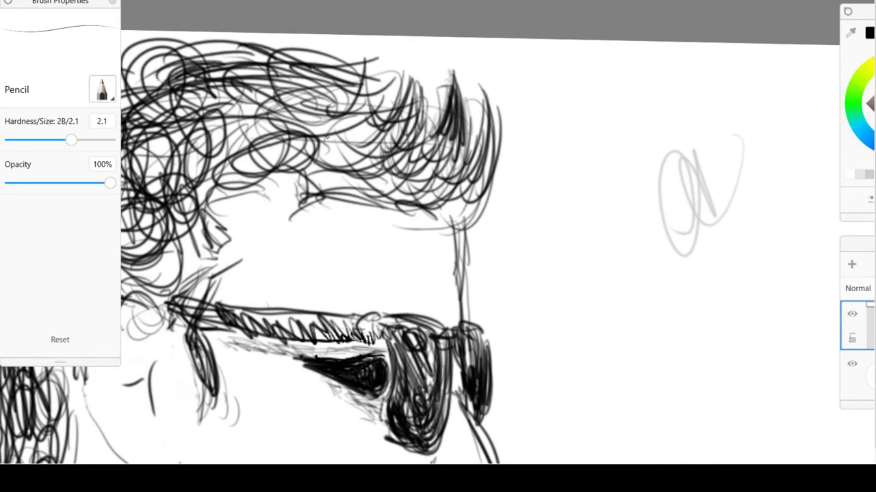
Fill the middle of the quiff with curls and darken its lower edge above the forehead
{"action": "left_click_drag", "start_coordinate": [328, 82], "coordinate": [356, 175]}
{"action": "left_click_drag", "start_coordinate": [377, 106], "coordinate": [336, 171]}
{"action": "left_click_drag", "start_coordinate": [396, 69], "coordinate": [376, 136]}
{"action": "left_click_drag", "start_coordinate": [428, 86], "coordinate": [410, 160]}
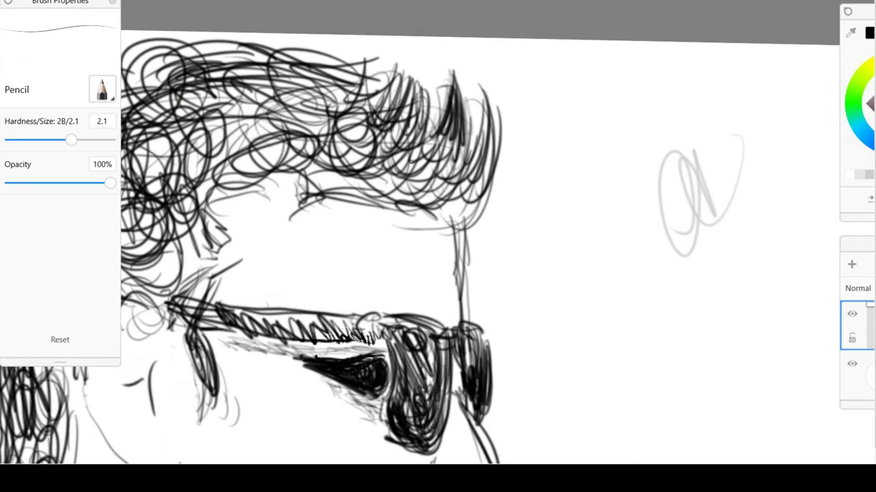
{"action": "left_click_drag", "start_coordinate": [437, 113], "coordinate": [427, 192]}
{"action": "mouse_move", "coordinate": [489, 116]}
{"action": "left_mouse_down"}
{"action": "mouse_move", "coordinate": [465, 178]}
{"action": "mouse_move", "coordinate": [411, 201]}
{"action": "left_mouse_up"}
{"action": "mouse_move", "coordinate": [472, 164]}
{"action": "left_mouse_down"}
{"action": "mouse_move", "coordinate": [421, 226]}
{"action": "mouse_move", "coordinate": [362, 175]}
{"action": "left_mouse_up"}
{"action": "left_click_drag", "start_coordinate": [413, 159], "coordinate": [324, 195]}
{"action": "left_click_drag", "start_coordinate": [342, 140], "coordinate": [336, 189]}
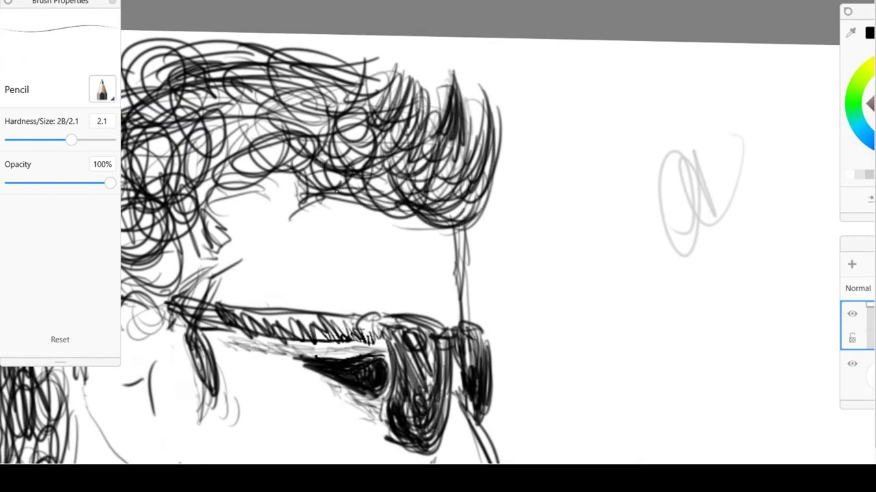
Thicken the hairline above the temple with layered strokes and a dark hooked strand falling onto the forehead
{"action": "left_click_drag", "start_coordinate": [335, 155], "coordinate": [280, 193]}
{"action": "left_click_drag", "start_coordinate": [311, 164], "coordinate": [231, 195]}
{"action": "left_click_drag", "start_coordinate": [301, 193], "coordinate": [290, 212]}
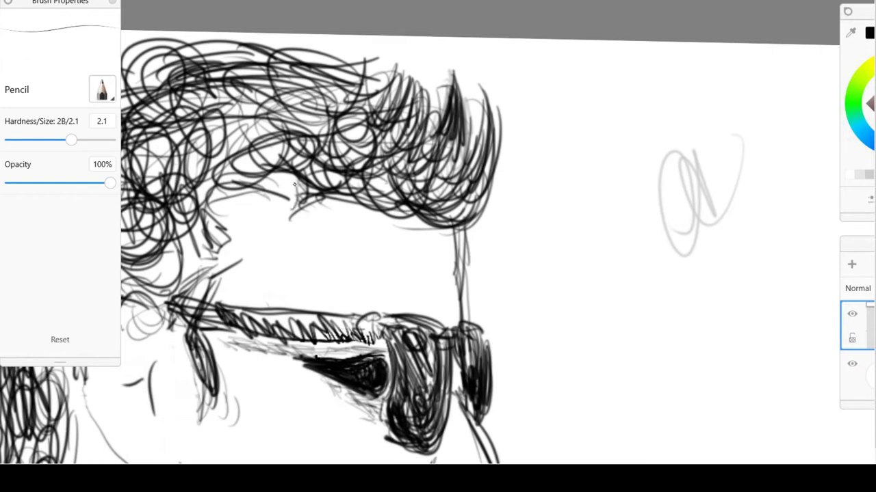
{"action": "mouse_move", "coordinate": [298, 178]}
{"action": "left_mouse_down"}
{"action": "mouse_move", "coordinate": [282, 219]}
{"action": "mouse_move", "coordinate": [292, 207]}
{"action": "mouse_move", "coordinate": [260, 197]}
{"action": "left_mouse_up"}
{"action": "left_click_drag", "start_coordinate": [257, 160], "coordinate": [294, 193]}
{"action": "mouse_move", "coordinate": [342, 137]}
{"action": "left_mouse_down"}
{"action": "mouse_move", "coordinate": [270, 171]}
{"action": "mouse_move", "coordinate": [218, 171]}
{"action": "left_mouse_up"}
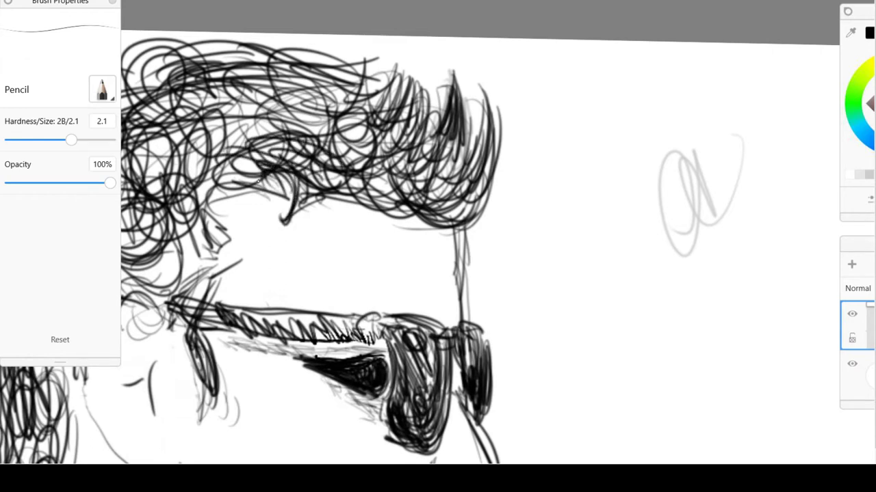
Darken the hair strands in front of the temple and add strokes through the hair above them
{"action": "mouse_move", "coordinate": [268, 154]}
{"action": "left_mouse_down"}
{"action": "mouse_move", "coordinate": [206, 209]}
{"action": "mouse_move", "coordinate": [212, 243]}
{"action": "left_mouse_up"}
{"action": "mouse_move", "coordinate": [248, 190]}
{"action": "left_mouse_down"}
{"action": "mouse_move", "coordinate": [215, 224]}
{"action": "mouse_move", "coordinate": [209, 252]}
{"action": "left_mouse_up"}
{"action": "left_click_drag", "start_coordinate": [189, 242], "coordinate": [218, 259]}
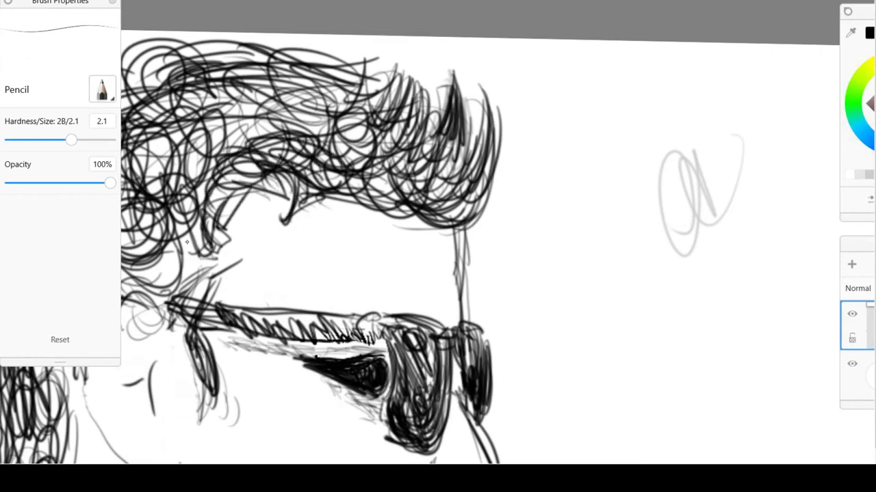
{"action": "left_click_drag", "start_coordinate": [200, 194], "coordinate": [187, 252]}
{"action": "mouse_move", "coordinate": [229, 132]}
{"action": "left_mouse_down"}
{"action": "mouse_move", "coordinate": [177, 180]}
{"action": "mouse_move", "coordinate": [163, 133]}
{"action": "left_mouse_up"}
{"action": "left_click_drag", "start_coordinate": [304, 94], "coordinate": [202, 103]}
{"action": "left_click_drag", "start_coordinate": [327, 119], "coordinate": [206, 99]}
{"action": "scroll", "coordinate": [411, 229], "scroll_direction": "down", "scroll_amount": 5}
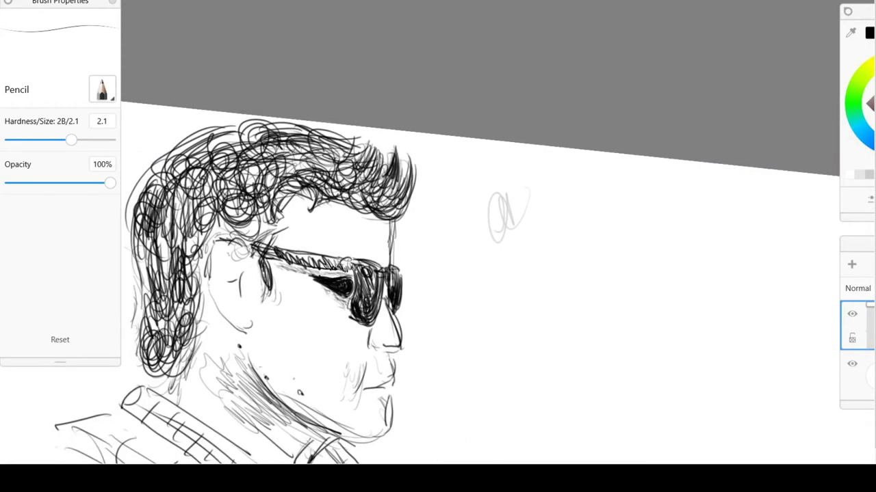
Lighten the quiff's dark spike and nearby top strands using the Hard Eraser, reducing the amount erased to 14%
{"action": "key", "text": "e"}
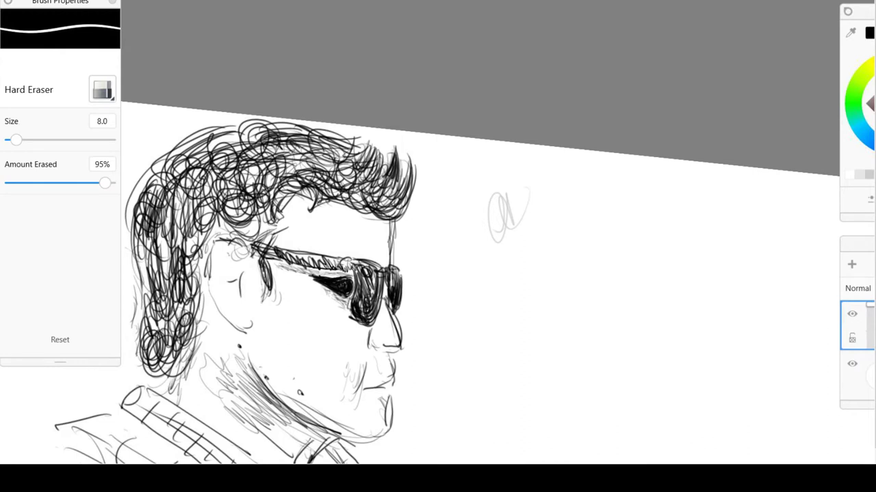
{"action": "left_click", "coordinate": [395, 166]}
{"action": "left_click", "coordinate": [55, 183]}
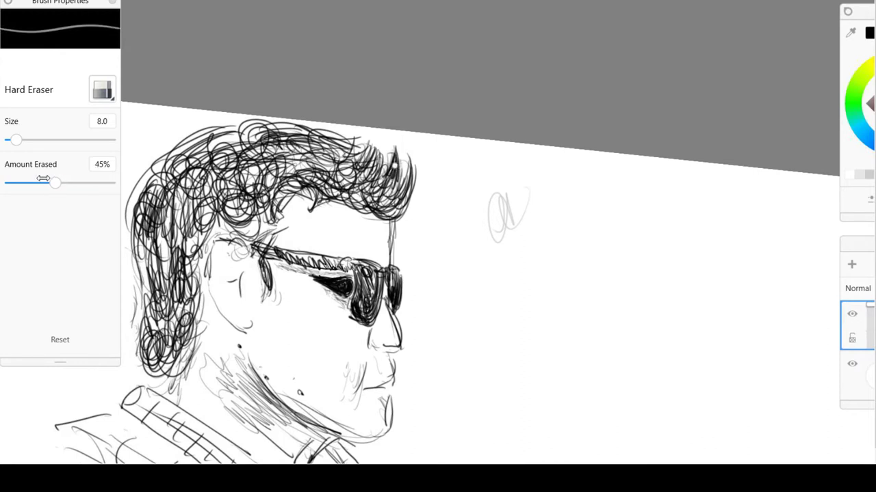
{"action": "left_click", "coordinate": [40, 182]}
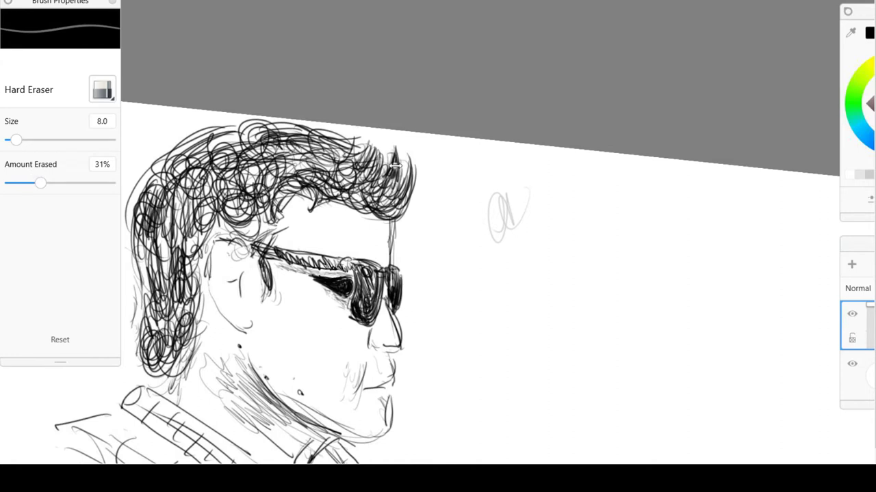
{"action": "mouse_move", "coordinate": [391, 181]}
{"action": "left_mouse_down"}
{"action": "mouse_move", "coordinate": [366, 178]}
{"action": "mouse_move", "coordinate": [360, 151]}
{"action": "mouse_move", "coordinate": [379, 171]}
{"action": "left_mouse_up"}
{"action": "left_click", "coordinate": [21, 182]}
{"action": "mouse_move", "coordinate": [305, 159]}
{"action": "left_mouse_down"}
{"action": "mouse_move", "coordinate": [299, 172]}
{"action": "mouse_move", "coordinate": [329, 179]}
{"action": "left_mouse_up"}
{"action": "mouse_move", "coordinate": [380, 166]}
{"action": "left_mouse_down"}
{"action": "mouse_move", "coordinate": [385, 187]}
{"action": "mouse_move", "coordinate": [392, 150]}
{"action": "left_mouse_up"}
Add more pencil curls to the crown and back hair, and darken the ear's lower rear edge
{"action": "key", "text": "s"}
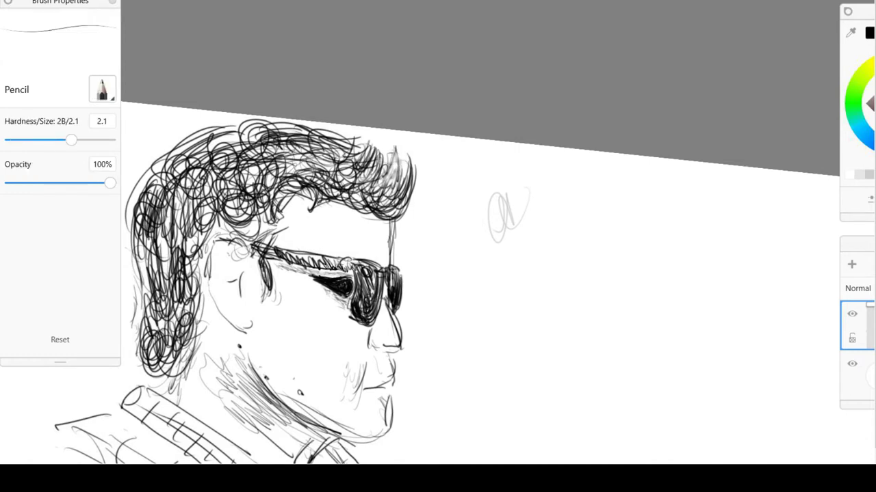
{"action": "mouse_move", "coordinate": [394, 181]}
{"action": "left_mouse_down"}
{"action": "mouse_move", "coordinate": [392, 164]}
{"action": "mouse_move", "coordinate": [380, 189]}
{"action": "mouse_move", "coordinate": [396, 152]}
{"action": "mouse_move", "coordinate": [379, 189]}
{"action": "mouse_move", "coordinate": [394, 197]}
{"action": "mouse_move", "coordinate": [298, 146]}
{"action": "mouse_move", "coordinate": [272, 163]}
{"action": "mouse_move", "coordinate": [270, 143]}
{"action": "mouse_move", "coordinate": [198, 154]}
{"action": "mouse_move", "coordinate": [153, 179]}
{"action": "mouse_move", "coordinate": [156, 243]}
{"action": "mouse_move", "coordinate": [167, 265]}
{"action": "left_mouse_up"}
{"action": "mouse_move", "coordinate": [216, 225]}
{"action": "left_mouse_down"}
{"action": "mouse_move", "coordinate": [181, 276]}
{"action": "mouse_move", "coordinate": [203, 282]}
{"action": "mouse_move", "coordinate": [212, 255]}
{"action": "mouse_move", "coordinate": [207, 297]}
{"action": "mouse_move", "coordinate": [236, 331]}
{"action": "mouse_move", "coordinate": [224, 314]}
{"action": "left_mouse_up"}
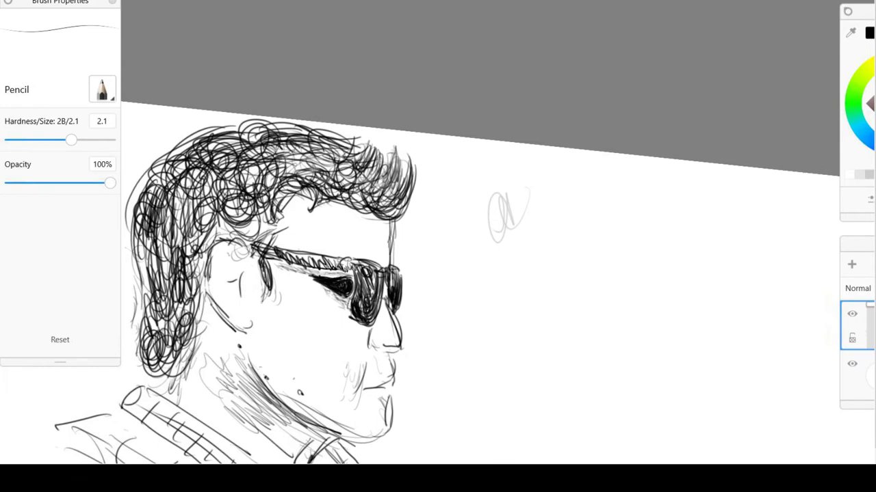
{"action": "scroll", "coordinate": [438, 253], "scroll_direction": "up", "scroll_amount": 2}
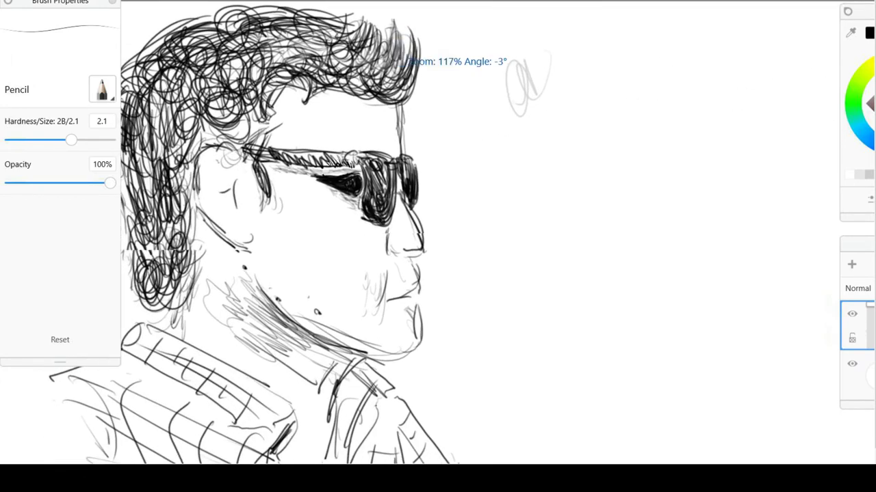
{"action": "mouse_move", "coordinate": [217, 239]}
{"action": "left_mouse_down"}
{"action": "mouse_move", "coordinate": [239, 253]}
{"action": "mouse_move", "coordinate": [233, 265]}
{"action": "mouse_move", "coordinate": [220, 240]}
{"action": "left_mouse_up"}
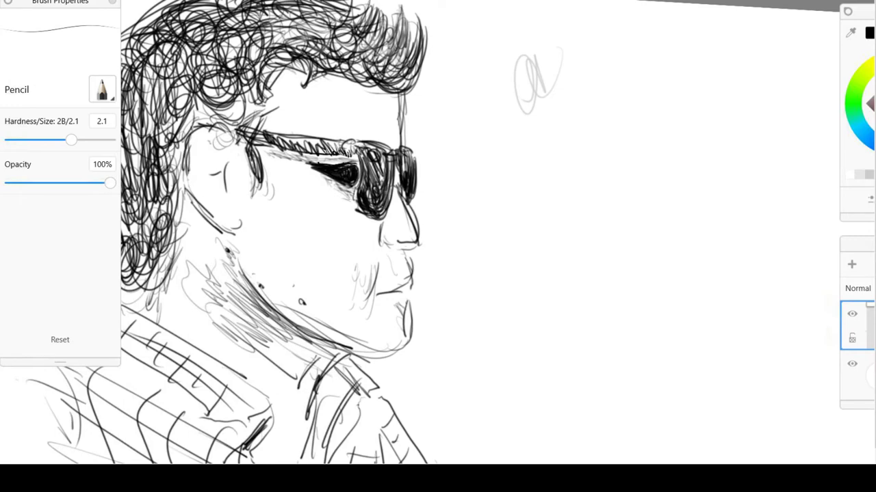
Fade the mole dots along the cheek and jaw with the Hard Eraser at 14% amount erased
{"action": "key", "text": "e"}
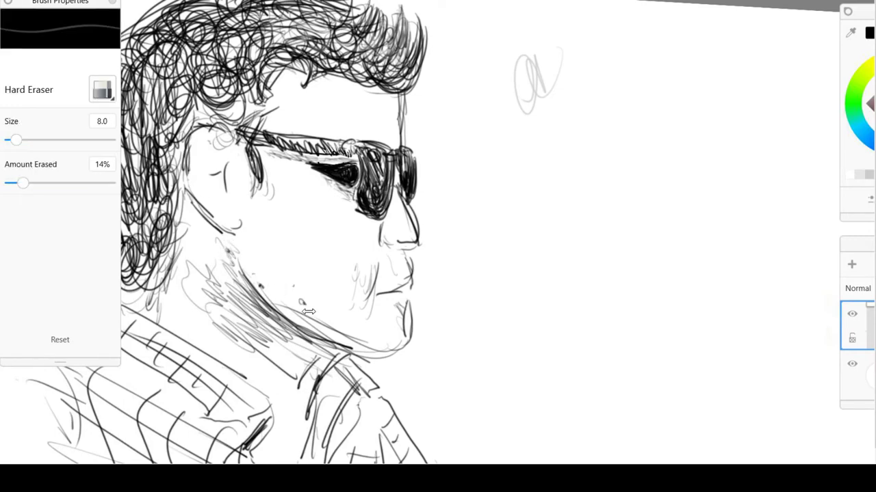
{"action": "left_click_drag", "start_coordinate": [305, 301], "coordinate": [294, 308]}
{"action": "key", "text": "e"}
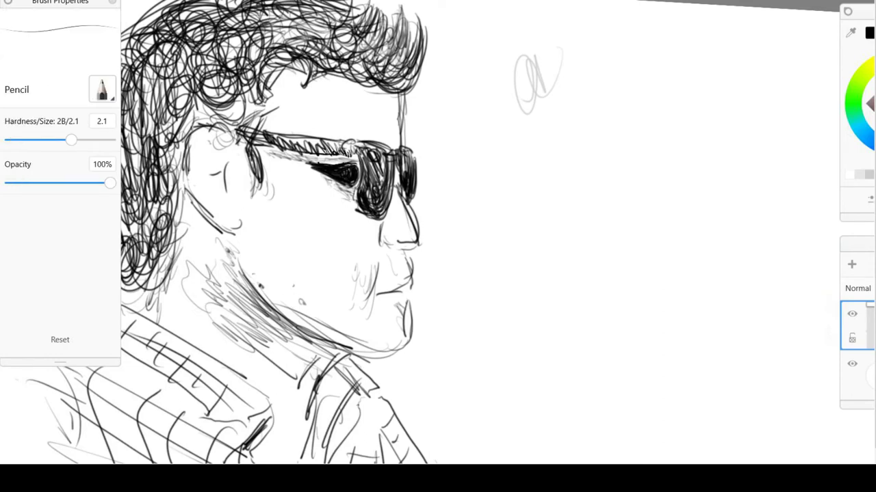
{"action": "key", "text": "e"}
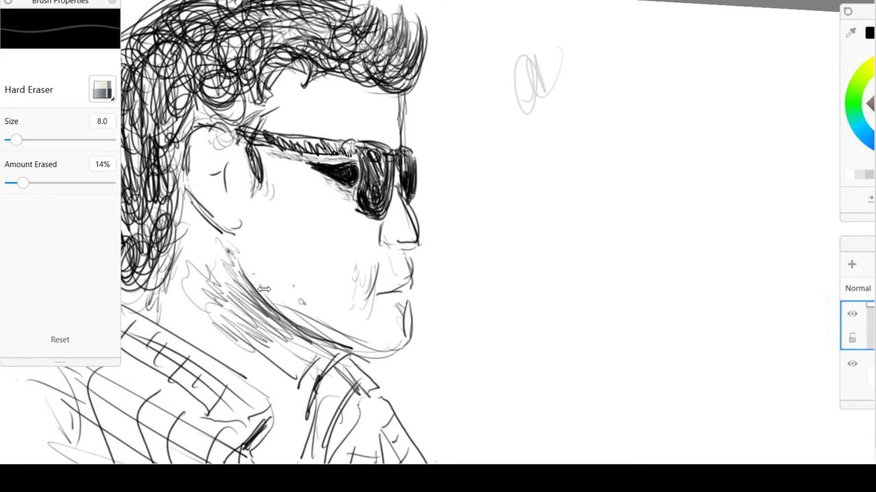
Fade the dot below the earlobe with the Hard Eraser and add light Pencil hatching along the jaw and lower cheek
{"action": "left_click_drag", "start_coordinate": [234, 254], "coordinate": [224, 249]}
{"action": "key", "text": "e"}
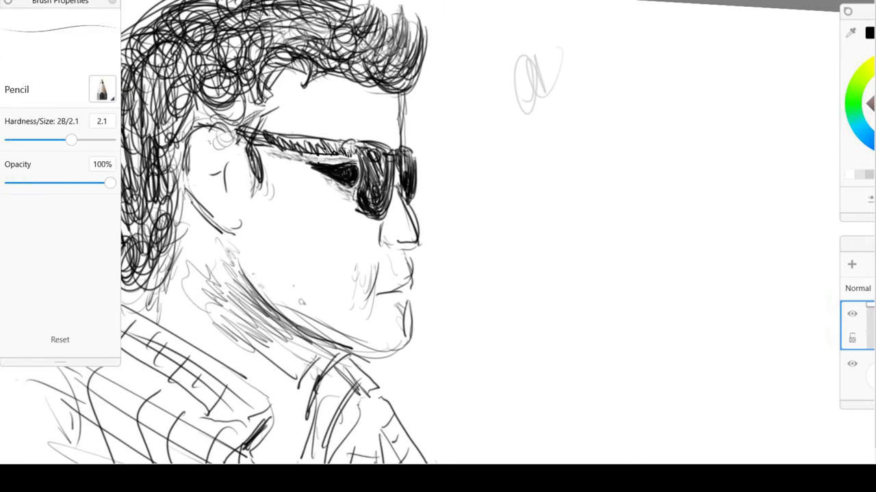
{"action": "left_click_drag", "start_coordinate": [247, 267], "coordinate": [280, 299]}
{"action": "mouse_move", "coordinate": [256, 258]}
{"action": "left_mouse_down"}
{"action": "mouse_move", "coordinate": [373, 333]}
{"action": "mouse_move", "coordinate": [371, 341]}
{"action": "mouse_move", "coordinate": [242, 288]}
{"action": "mouse_move", "coordinate": [303, 343]}
{"action": "mouse_move", "coordinate": [305, 365]}
{"action": "left_mouse_up"}
{"action": "left_click_drag", "start_coordinate": [268, 333], "coordinate": [301, 361]}
{"action": "mouse_move", "coordinate": [253, 248]}
{"action": "left_mouse_down"}
{"action": "mouse_move", "coordinate": [266, 268]}
{"action": "mouse_move", "coordinate": [260, 261]}
{"action": "left_mouse_up"}
{"action": "left_click_drag", "start_coordinate": [262, 270], "coordinate": [363, 329]}
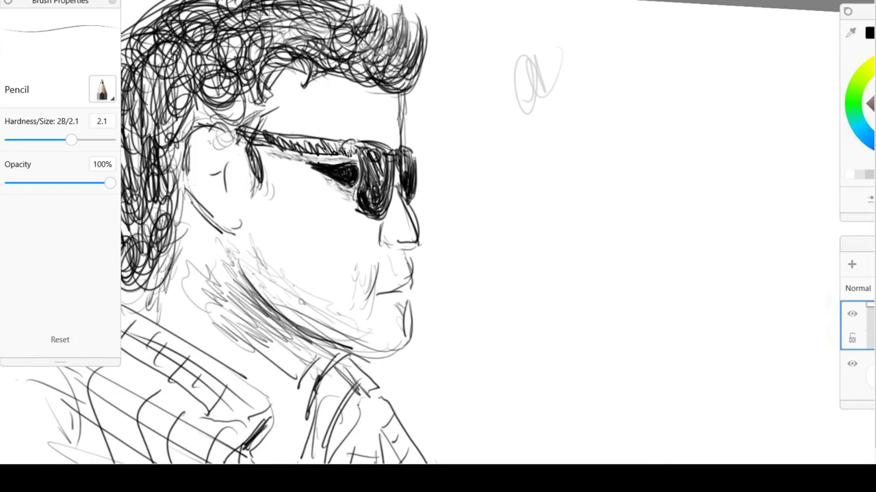
Sketch a line inside the lower ear and short dark beard strokes just below the earlobe
{"action": "mouse_move", "coordinate": [204, 182]}
{"action": "left_mouse_down"}
{"action": "mouse_move", "coordinate": [232, 204]}
{"action": "mouse_move", "coordinate": [251, 260]}
{"action": "left_mouse_up"}
{"action": "mouse_move", "coordinate": [249, 227]}
{"action": "left_mouse_down"}
{"action": "mouse_move", "coordinate": [241, 246]}
{"action": "mouse_move", "coordinate": [230, 243]}
{"action": "mouse_move", "coordinate": [243, 244]}
{"action": "left_mouse_up"}
{"action": "mouse_move", "coordinate": [249, 239]}
{"action": "left_mouse_down"}
{"action": "mouse_move", "coordinate": [239, 252]}
{"action": "mouse_move", "coordinate": [248, 268]}
{"action": "mouse_move", "coordinate": [260, 269]}
{"action": "left_mouse_up"}
{"action": "mouse_move", "coordinate": [255, 242]}
{"action": "left_mouse_down"}
{"action": "mouse_move", "coordinate": [248, 278]}
{"action": "mouse_move", "coordinate": [243, 263]}
{"action": "left_mouse_up"}
{"action": "mouse_move", "coordinate": [273, 258]}
{"action": "left_mouse_down"}
{"action": "mouse_move", "coordinate": [246, 284]}
{"action": "mouse_move", "coordinate": [255, 312]}
{"action": "left_mouse_up"}
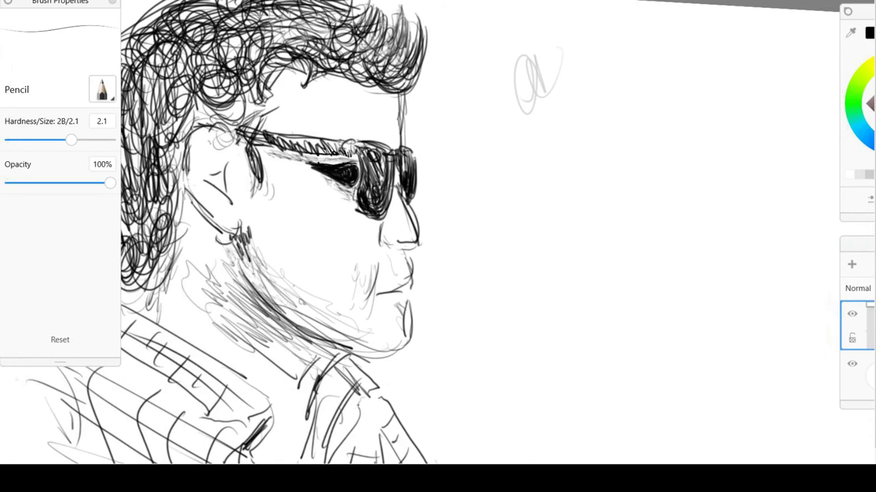
Darken the jawline with long pencil strokes from below the earlobe towards the chin
{"action": "left_click_drag", "start_coordinate": [235, 262], "coordinate": [253, 279]}
{"action": "left_click_drag", "start_coordinate": [245, 253], "coordinate": [259, 277]}
{"action": "mouse_move", "coordinate": [252, 264]}
{"action": "left_mouse_down"}
{"action": "mouse_move", "coordinate": [304, 331]}
{"action": "mouse_move", "coordinate": [327, 327]}
{"action": "left_mouse_up"}
{"action": "left_click_drag", "start_coordinate": [262, 274], "coordinate": [333, 335]}
{"action": "left_click_drag", "start_coordinate": [297, 309], "coordinate": [339, 338]}
{"action": "left_click_drag", "start_coordinate": [283, 310], "coordinate": [347, 342]}
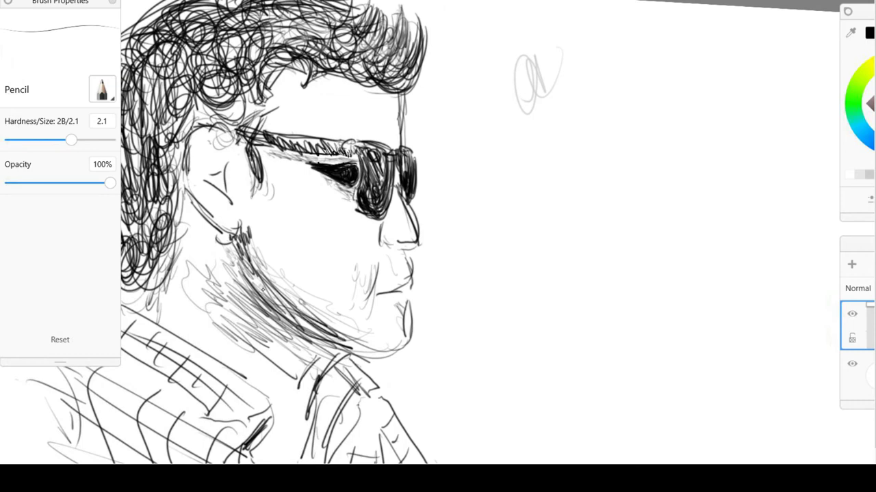
Blend the jaw shading with more strokes and hatch the upper neck below the ear more densely
{"action": "left_click_drag", "start_coordinate": [263, 289], "coordinate": [290, 314]}
{"action": "key", "text": "e"}
{"action": "mouse_move", "coordinate": [246, 281]}
{"action": "left_mouse_down"}
{"action": "mouse_move", "coordinate": [318, 337]}
{"action": "mouse_move", "coordinate": [262, 302]}
{"action": "mouse_move", "coordinate": [295, 333]}
{"action": "mouse_move", "coordinate": [337, 345]}
{"action": "mouse_move", "coordinate": [247, 316]}
{"action": "mouse_move", "coordinate": [381, 350]}
{"action": "mouse_move", "coordinate": [401, 331]}
{"action": "mouse_move", "coordinate": [355, 348]}
{"action": "left_mouse_up"}
{"action": "key", "text": "s"}
{"action": "mouse_move", "coordinate": [250, 278]}
{"action": "left_mouse_down"}
{"action": "mouse_move", "coordinate": [276, 299]}
{"action": "mouse_move", "coordinate": [236, 249]}
{"action": "mouse_move", "coordinate": [242, 279]}
{"action": "mouse_move", "coordinate": [209, 230]}
{"action": "mouse_move", "coordinate": [220, 264]}
{"action": "mouse_move", "coordinate": [240, 280]}
{"action": "mouse_move", "coordinate": [220, 287]}
{"action": "mouse_move", "coordinate": [204, 225]}
{"action": "mouse_move", "coordinate": [233, 305]}
{"action": "left_mouse_up"}
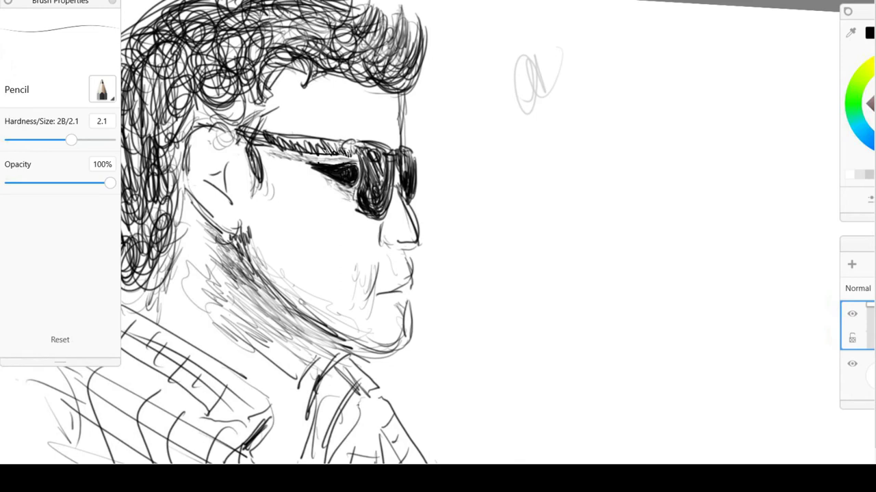
Add light pencil shading under the forehead hairline and sketch the inner folds of the ear
{"action": "mouse_move", "coordinate": [380, 92]}
{"action": "left_mouse_down"}
{"action": "mouse_move", "coordinate": [302, 83]}
{"action": "mouse_move", "coordinate": [270, 100]}
{"action": "left_mouse_up"}
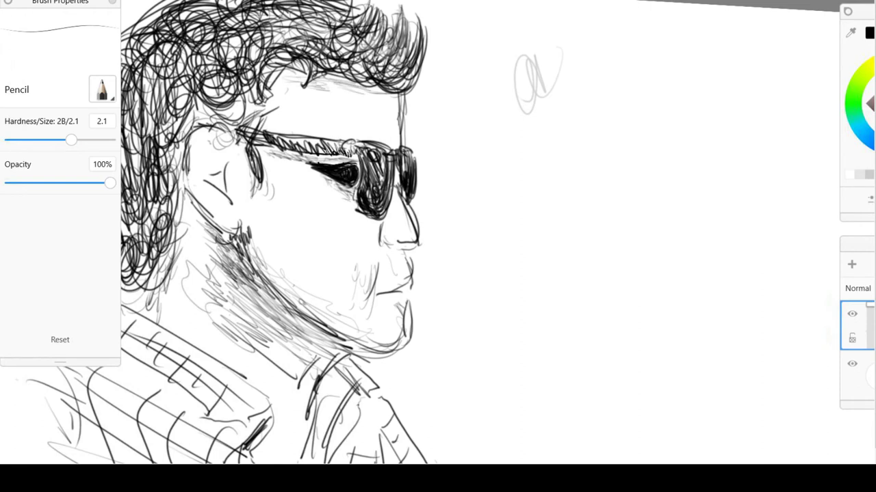
{"action": "mouse_move", "coordinate": [224, 139]}
{"action": "left_mouse_down"}
{"action": "mouse_move", "coordinate": [200, 134]}
{"action": "mouse_move", "coordinate": [192, 159]}
{"action": "mouse_move", "coordinate": [218, 144]}
{"action": "mouse_move", "coordinate": [200, 149]}
{"action": "mouse_move", "coordinate": [212, 152]}
{"action": "mouse_move", "coordinate": [194, 169]}
{"action": "mouse_move", "coordinate": [206, 206]}
{"action": "left_mouse_up"}
{"action": "key", "text": "3"}
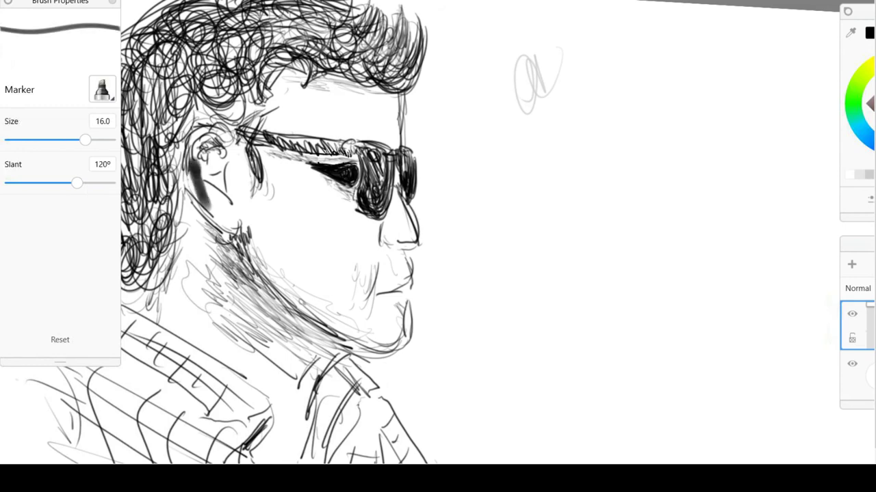
{"action": "key", "text": "1"}
{"action": "key", "text": "e"}
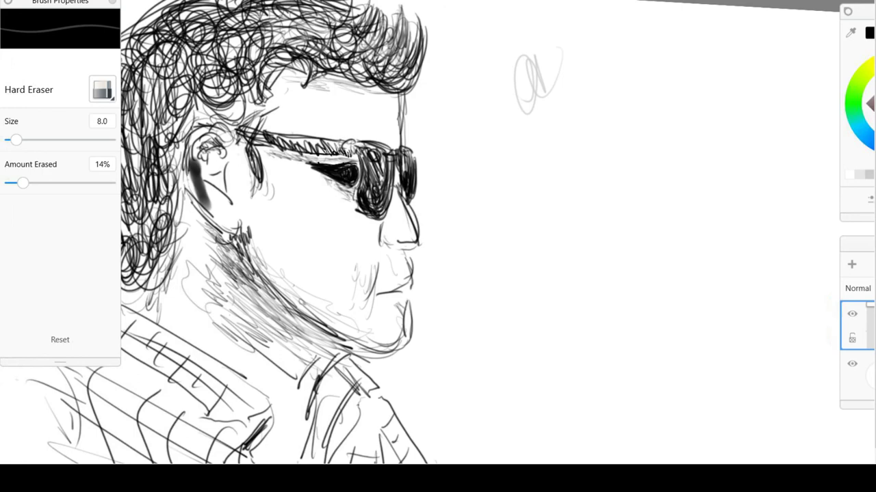
{"action": "mouse_move", "coordinate": [197, 182]}
{"action": "left_mouse_down"}
{"action": "mouse_move", "coordinate": [202, 199]}
{"action": "mouse_move", "coordinate": [193, 166]}
{"action": "mouse_move", "coordinate": [203, 211]}
{"action": "mouse_move", "coordinate": [192, 159]}
{"action": "left_mouse_up"}
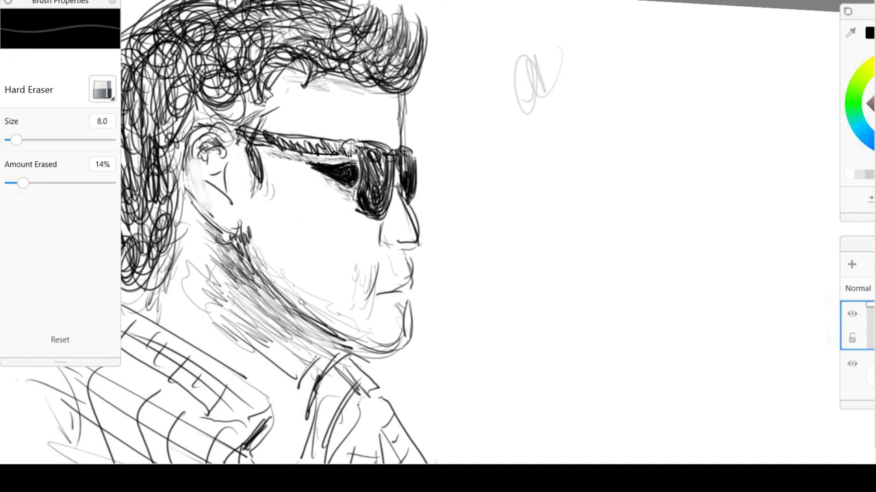
Redraw the ear's inner rear contour with the Pencil and darken the gap beside the sunglasses' side lens
{"action": "key", "text": "e"}
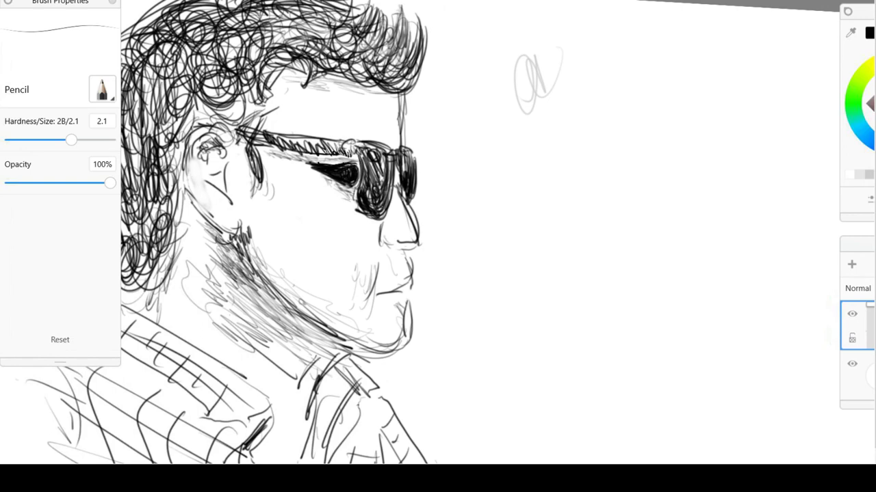
{"action": "left_click_drag", "start_coordinate": [193, 178], "coordinate": [202, 204]}
{"action": "mouse_move", "coordinate": [198, 170]}
{"action": "left_mouse_down"}
{"action": "mouse_move", "coordinate": [193, 155]}
{"action": "mouse_move", "coordinate": [204, 147]}
{"action": "left_mouse_up"}
{"action": "mouse_move", "coordinate": [357, 165]}
{"action": "left_mouse_down"}
{"action": "mouse_move", "coordinate": [348, 158]}
{"action": "mouse_move", "coordinate": [341, 194]}
{"action": "left_mouse_up"}
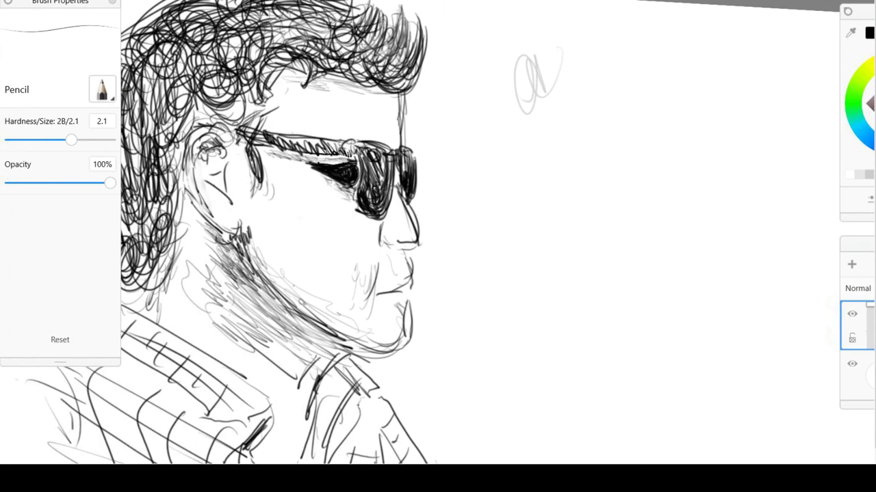
Draw three thick stripes down the back of the shirt with the Marker at size 16.0
{"action": "scroll", "coordinate": [410, 273], "scroll_direction": "down", "scroll_amount": 3}
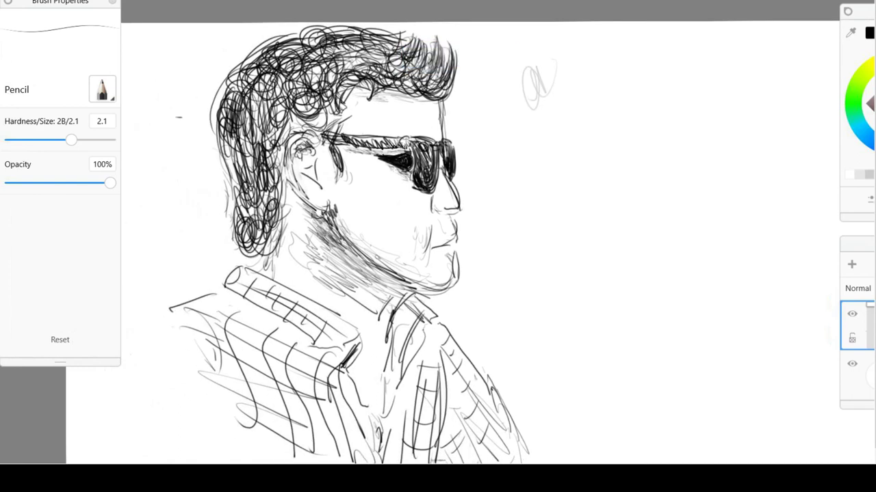
{"action": "key", "text": "3"}
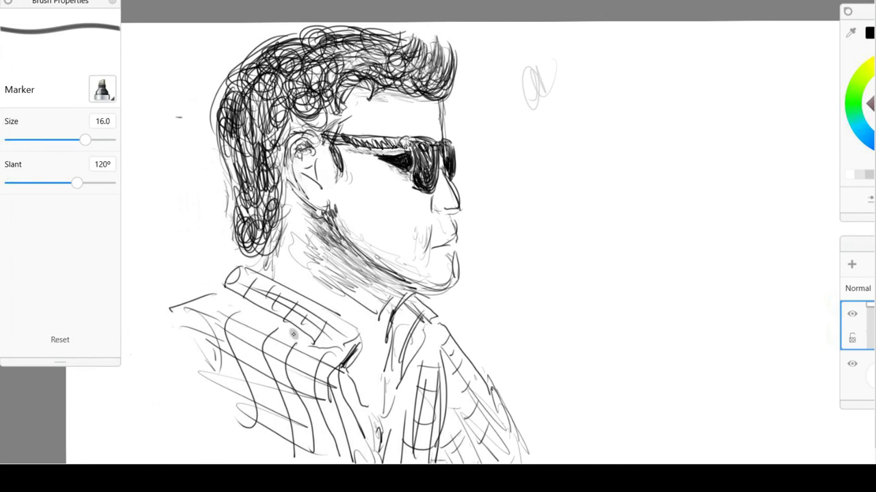
{"action": "mouse_move", "coordinate": [288, 310]}
{"action": "left_mouse_down"}
{"action": "mouse_move", "coordinate": [270, 333]}
{"action": "mouse_move", "coordinate": [267, 363]}
{"action": "mouse_move", "coordinate": [290, 450]}
{"action": "left_mouse_up"}
{"action": "mouse_move", "coordinate": [305, 340]}
{"action": "left_mouse_down"}
{"action": "mouse_move", "coordinate": [297, 360]}
{"action": "mouse_move", "coordinate": [316, 446]}
{"action": "left_mouse_up"}
{"action": "left_click_drag", "start_coordinate": [253, 300], "coordinate": [243, 396]}
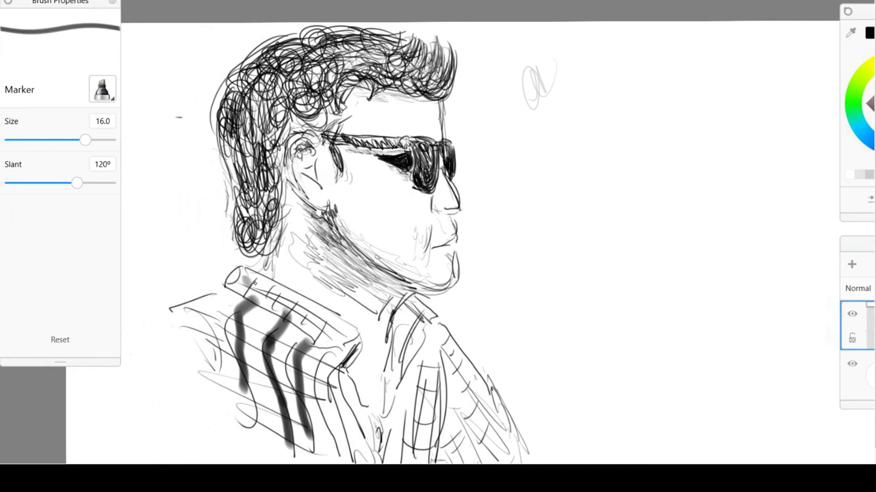
Thicken the rear collar's upper edge and add bold marker stripes to the front collar and chest panel
{"action": "mouse_move", "coordinate": [246, 282]}
{"action": "left_mouse_down"}
{"action": "mouse_move", "coordinate": [360, 343]}
{"action": "mouse_move", "coordinate": [354, 370]}
{"action": "left_mouse_up"}
{"action": "mouse_move", "coordinate": [412, 300]}
{"action": "left_mouse_down"}
{"action": "mouse_move", "coordinate": [407, 356]}
{"action": "mouse_move", "coordinate": [499, 424]}
{"action": "left_mouse_up"}
{"action": "mouse_move", "coordinate": [449, 369]}
{"action": "left_mouse_down"}
{"action": "mouse_move", "coordinate": [454, 409]}
{"action": "mouse_move", "coordinate": [437, 437]}
{"action": "left_mouse_up"}
{"action": "left_click_drag", "start_coordinate": [454, 409], "coordinate": [482, 463]}
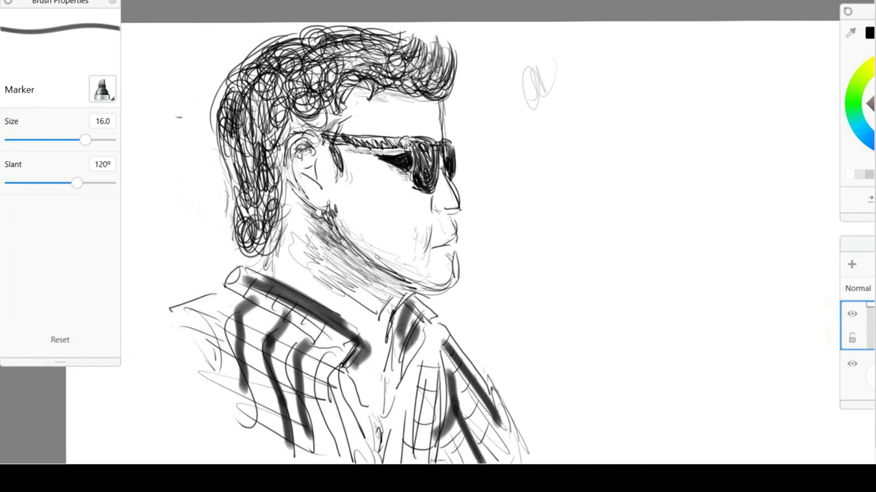
Outline the shirt's front edge, front collar and both sides of the opening with thick marker strokes
{"action": "left_click_drag", "start_coordinate": [452, 335], "coordinate": [517, 438]}
{"action": "mouse_move", "coordinate": [416, 300]}
{"action": "left_mouse_down"}
{"action": "mouse_move", "coordinate": [432, 318]}
{"action": "mouse_move", "coordinate": [388, 396]}
{"action": "left_mouse_up"}
{"action": "left_click_drag", "start_coordinate": [394, 341], "coordinate": [386, 414]}
{"action": "left_click_drag", "start_coordinate": [346, 356], "coordinate": [376, 461]}
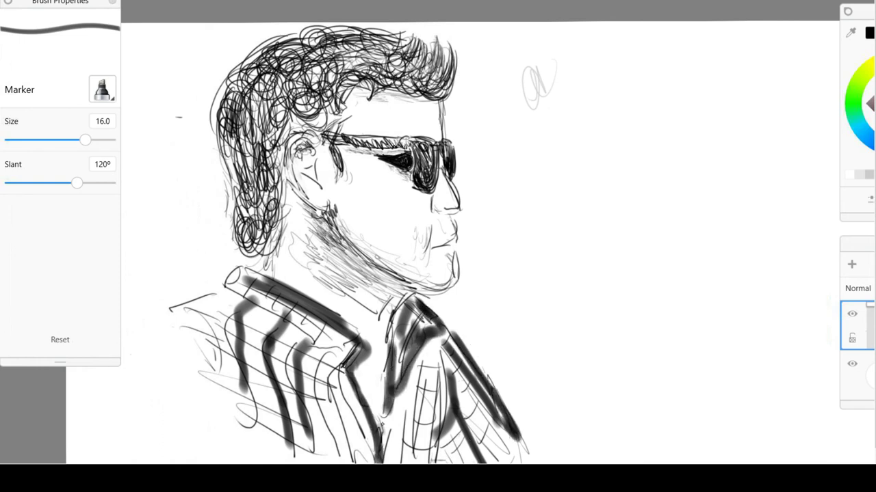
{"action": "left_click_drag", "start_coordinate": [340, 377], "coordinate": [361, 461]}
Fill the rear collar with marker strokes, adding darker lines along it with the Marker size reduced to 7.7
{"action": "mouse_move", "coordinate": [231, 288]}
{"action": "left_mouse_down"}
{"action": "mouse_move", "coordinate": [169, 315]}
{"action": "mouse_move", "coordinate": [321, 341]}
{"action": "mouse_move", "coordinate": [337, 357]}
{"action": "mouse_move", "coordinate": [320, 349]}
{"action": "left_mouse_up"}
{"action": "mouse_move", "coordinate": [237, 276]}
{"action": "left_mouse_down"}
{"action": "mouse_move", "coordinate": [239, 297]}
{"action": "mouse_move", "coordinate": [261, 303]}
{"action": "left_mouse_up"}
{"action": "mouse_move", "coordinate": [282, 299]}
{"action": "left_mouse_down"}
{"action": "mouse_move", "coordinate": [278, 314]}
{"action": "mouse_move", "coordinate": [315, 334]}
{"action": "left_mouse_up"}
{"action": "left_click_drag", "start_coordinate": [237, 282], "coordinate": [287, 319]}
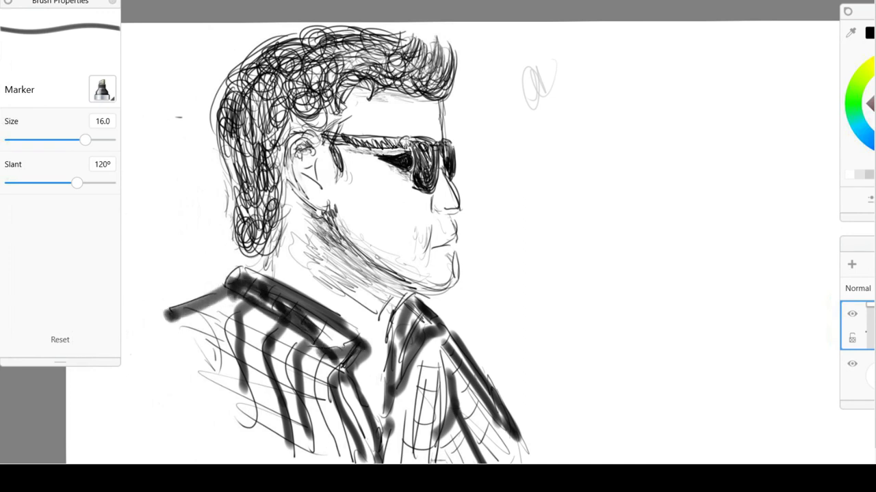
{"action": "left_click_drag", "start_coordinate": [85, 139], "coordinate": [58, 140]}
{"action": "left_click_drag", "start_coordinate": [262, 299], "coordinate": [339, 339]}
{"action": "left_click_drag", "start_coordinate": [280, 313], "coordinate": [341, 350]}
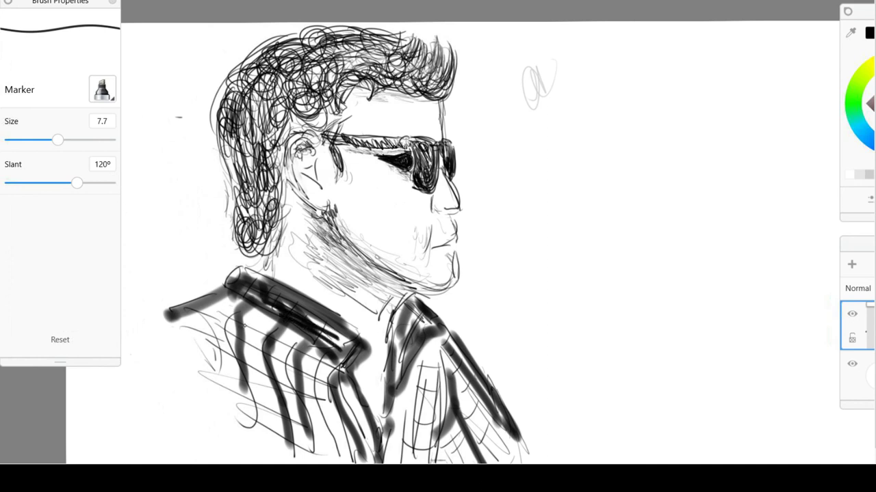
Draw thinner crossing marker lines over the stripes on the shirt's back to form a check pattern
{"action": "left_click_drag", "start_coordinate": [238, 330], "coordinate": [255, 316]}
{"action": "left_click_drag", "start_coordinate": [244, 324], "coordinate": [251, 402]}
{"action": "left_click_drag", "start_coordinate": [223, 310], "coordinate": [318, 361]}
{"action": "left_click_drag", "start_coordinate": [264, 344], "coordinate": [325, 380]}
{"action": "left_click_drag", "start_coordinate": [235, 366], "coordinate": [324, 407]}
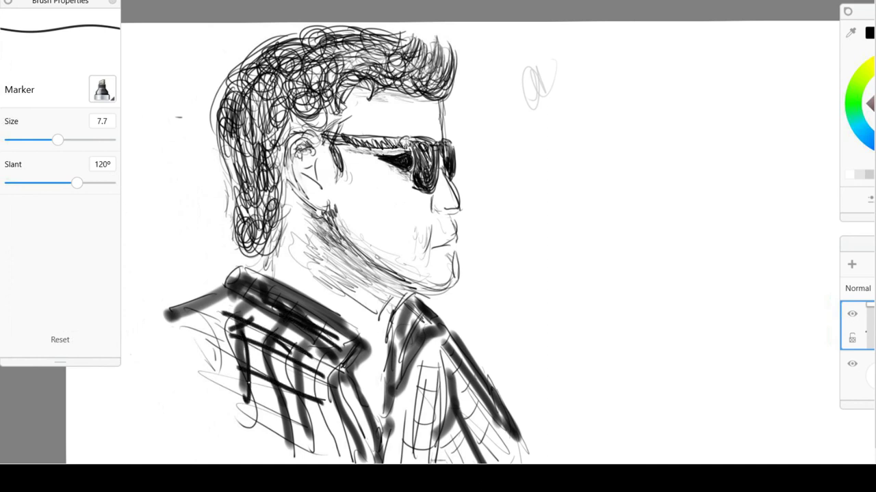
{"action": "left_click_drag", "start_coordinate": [250, 397], "coordinate": [291, 422]}
Add thin vertical lines, crossbars and short curved check marks to the shirt's front panel with the Marker
{"action": "left_click_drag", "start_coordinate": [416, 360], "coordinate": [415, 438]}
{"action": "left_click_drag", "start_coordinate": [428, 358], "coordinate": [429, 445]}
{"action": "left_click_drag", "start_coordinate": [415, 435], "coordinate": [413, 464]}
{"action": "left_click_drag", "start_coordinate": [436, 396], "coordinate": [437, 424]}
{"action": "left_click_drag", "start_coordinate": [414, 360], "coordinate": [431, 360]}
{"action": "mouse_move", "coordinate": [416, 384]}
{"action": "left_mouse_down"}
{"action": "mouse_move", "coordinate": [435, 391]}
{"action": "mouse_move", "coordinate": [468, 376]}
{"action": "left_mouse_up"}
{"action": "mouse_move", "coordinate": [462, 413]}
{"action": "left_mouse_down"}
{"action": "mouse_move", "coordinate": [468, 397]}
{"action": "mouse_move", "coordinate": [476, 409]}
{"action": "left_mouse_up"}
{"action": "left_click_drag", "start_coordinate": [490, 418], "coordinate": [485, 455]}
{"action": "left_click_drag", "start_coordinate": [447, 355], "coordinate": [457, 376]}
{"action": "mouse_move", "coordinate": [450, 445]}
{"action": "left_mouse_down"}
{"action": "mouse_move", "coordinate": [469, 463]}
{"action": "mouse_move", "coordinate": [471, 453]}
{"action": "left_mouse_up"}
{"action": "left_click_drag", "start_coordinate": [442, 448], "coordinate": [447, 464]}
{"action": "left_click_drag", "start_coordinate": [431, 453], "coordinate": [444, 464]}
{"action": "left_click", "coordinate": [359, 198]}
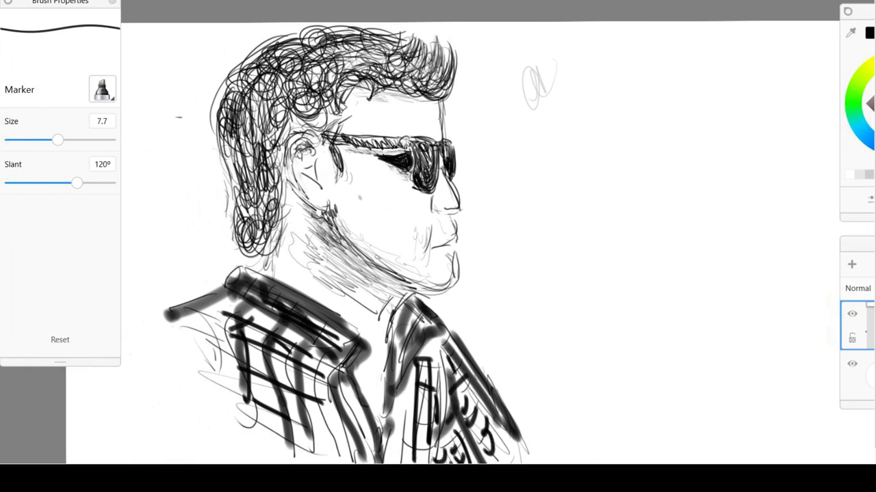
Fade the marker pattern across the shirt and collar using the Hard Eraser at size 71.3
{"action": "key", "text": "e"}
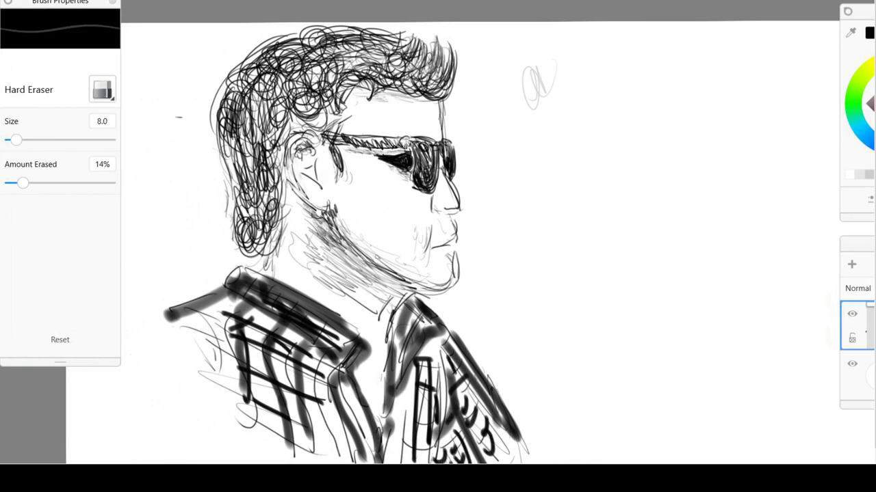
{"action": "left_click", "coordinate": [68, 139]}
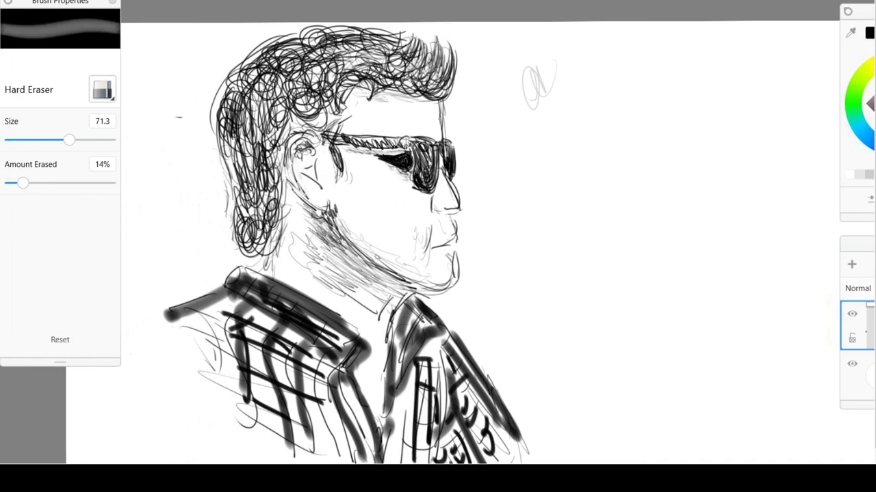
{"action": "mouse_move", "coordinate": [272, 309]}
{"action": "left_mouse_down"}
{"action": "mouse_move", "coordinate": [320, 327]}
{"action": "mouse_move", "coordinate": [263, 325]}
{"action": "mouse_move", "coordinate": [299, 382]}
{"action": "mouse_move", "coordinate": [262, 394]}
{"action": "mouse_move", "coordinate": [273, 410]}
{"action": "left_mouse_up"}
{"action": "mouse_move", "coordinate": [453, 342]}
{"action": "left_mouse_down"}
{"action": "mouse_move", "coordinate": [465, 417]}
{"action": "mouse_move", "coordinate": [415, 349]}
{"action": "left_mouse_up"}
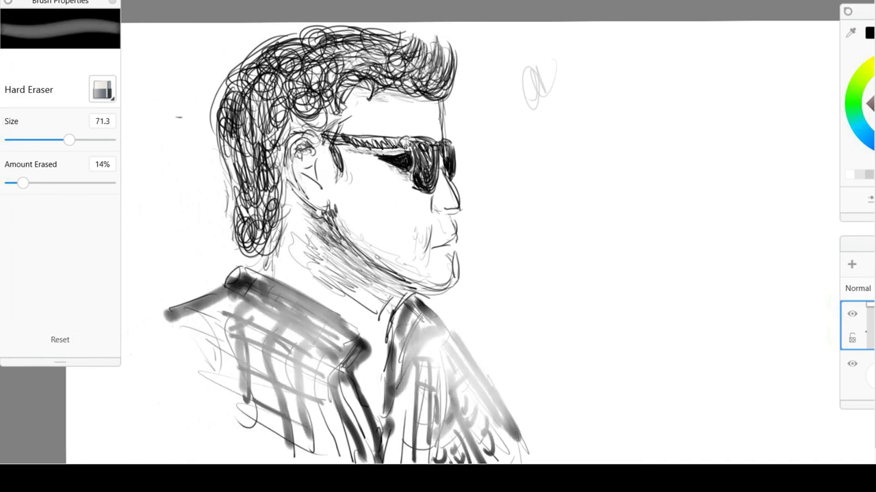
{"action": "mouse_move", "coordinate": [390, 403]}
{"action": "left_mouse_down"}
{"action": "mouse_move", "coordinate": [506, 427]}
{"action": "mouse_move", "coordinate": [431, 444]}
{"action": "mouse_move", "coordinate": [396, 383]}
{"action": "mouse_move", "coordinate": [233, 291]}
{"action": "mouse_move", "coordinate": [206, 308]}
{"action": "mouse_move", "coordinate": [288, 355]}
{"action": "left_mouse_up"}
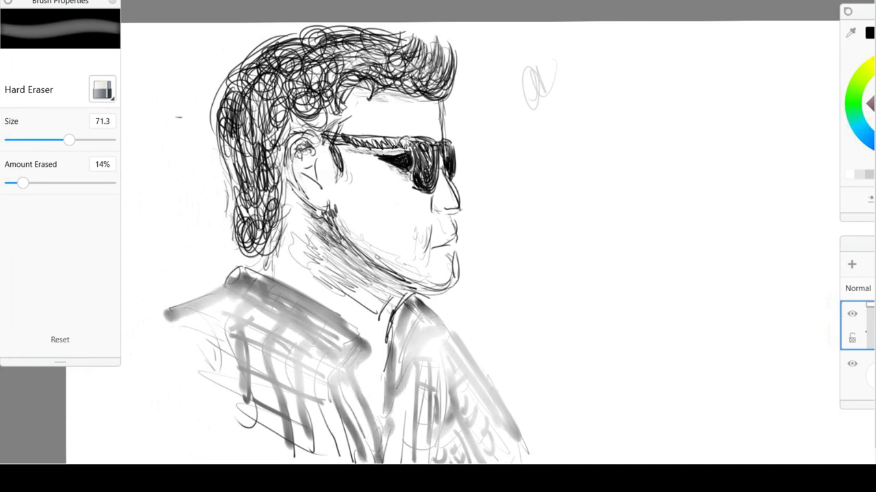